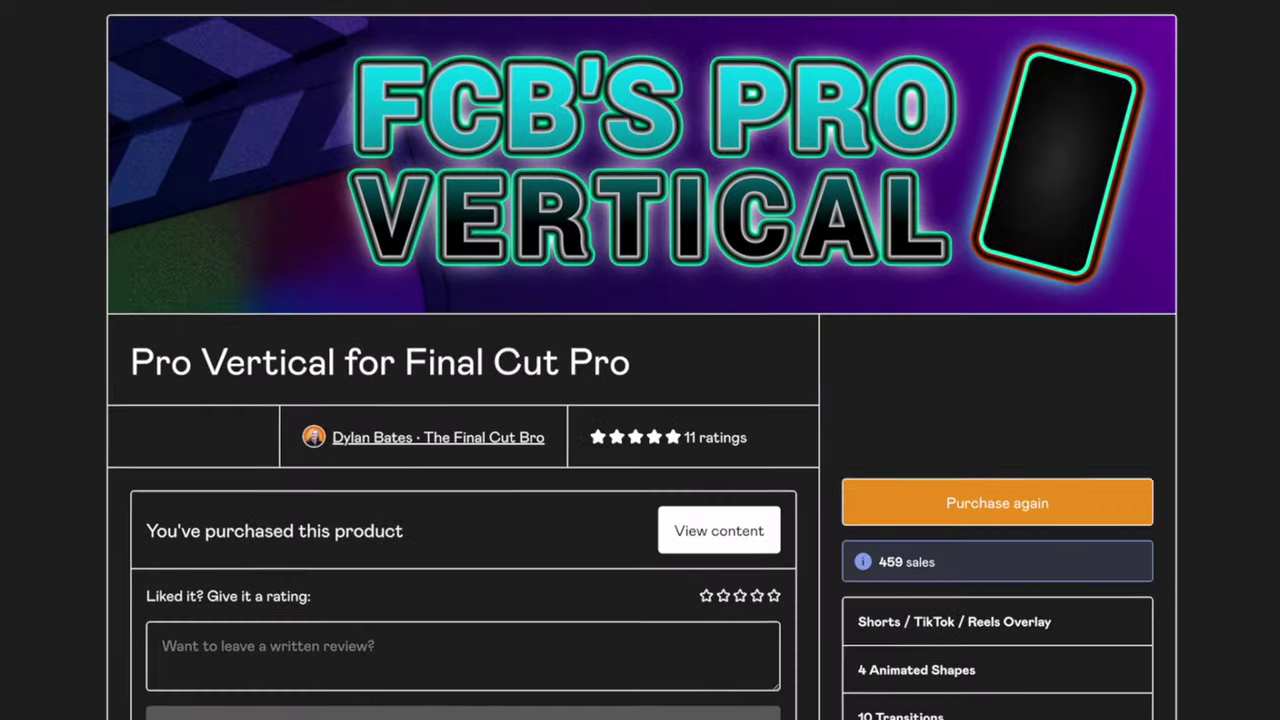
# Scroll the Pro Vertical product page down to its description, video embed and ratings.
pyautogui.scroll(-7, 474, 402)
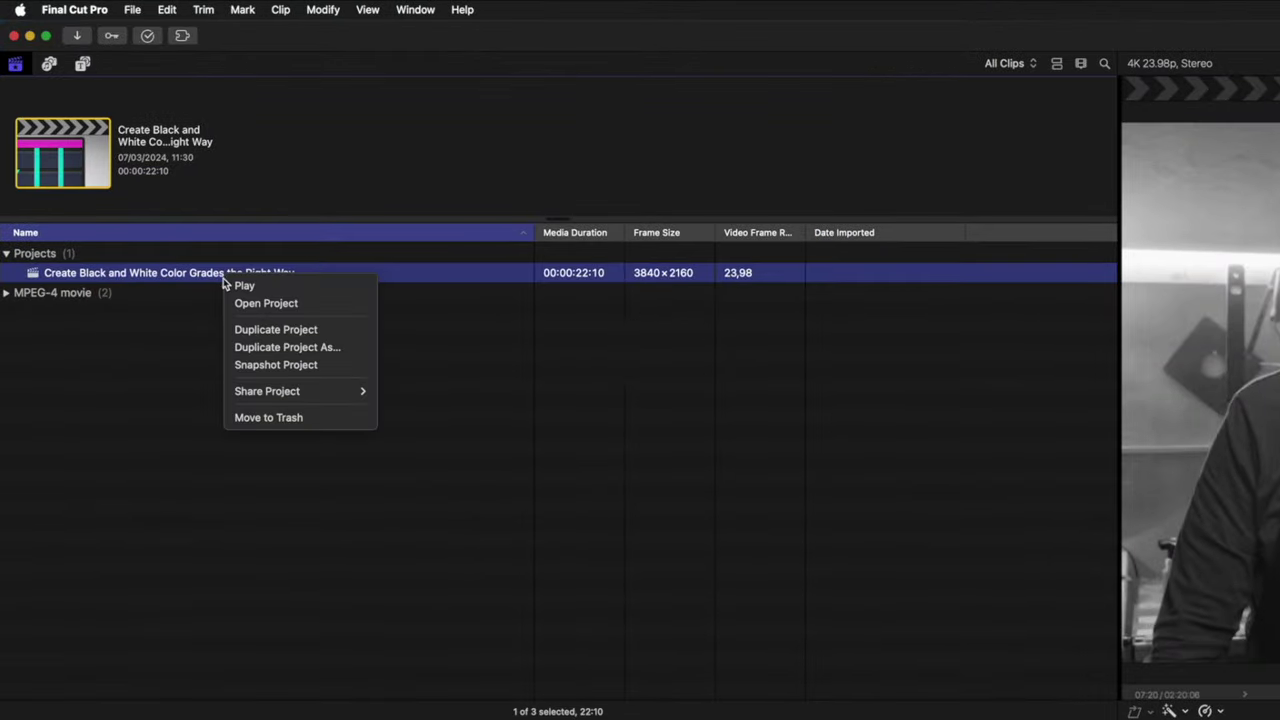
# Duplicate the Black and White Color Grades project and set the copy's format to vertical 2160×3840.
pyautogui.click(337, 330)
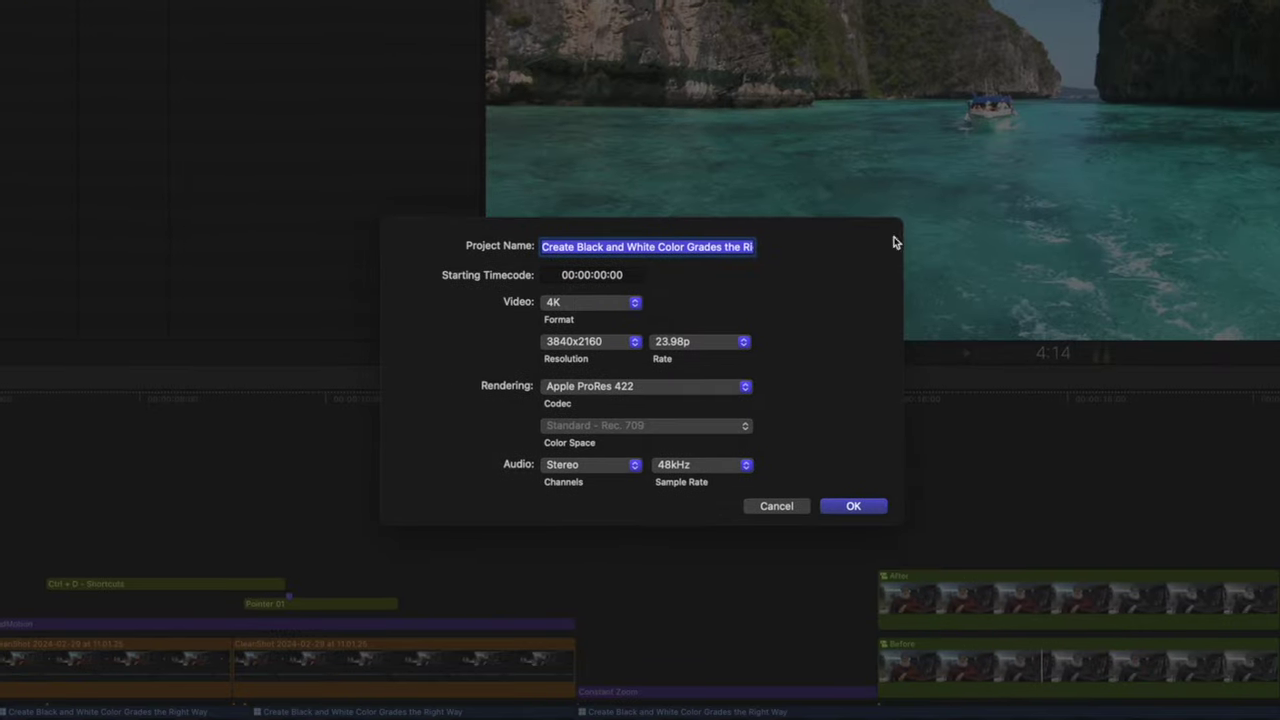
pyautogui.click(585, 302)
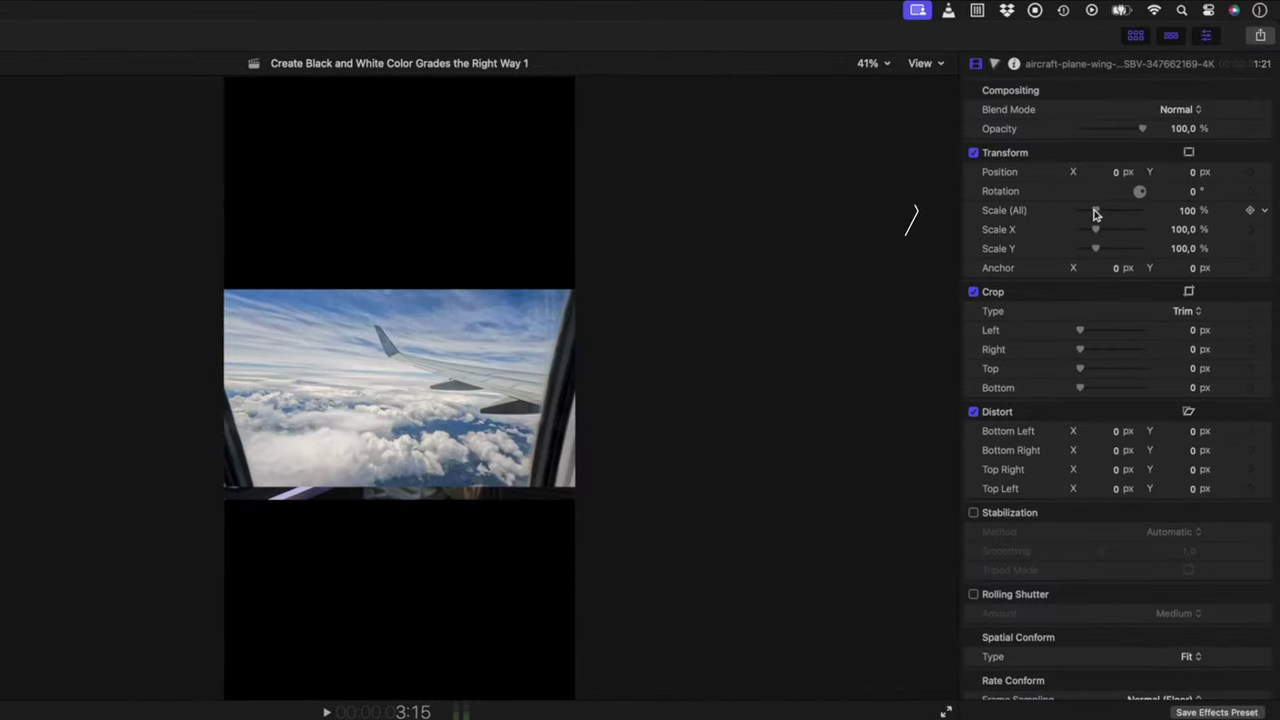
# Set Spatial Conform Type to Fill for the plane clip, then for all clips in the timeline.
pyautogui.moveTo(1095, 213); pyautogui.dragTo(1130, 212)
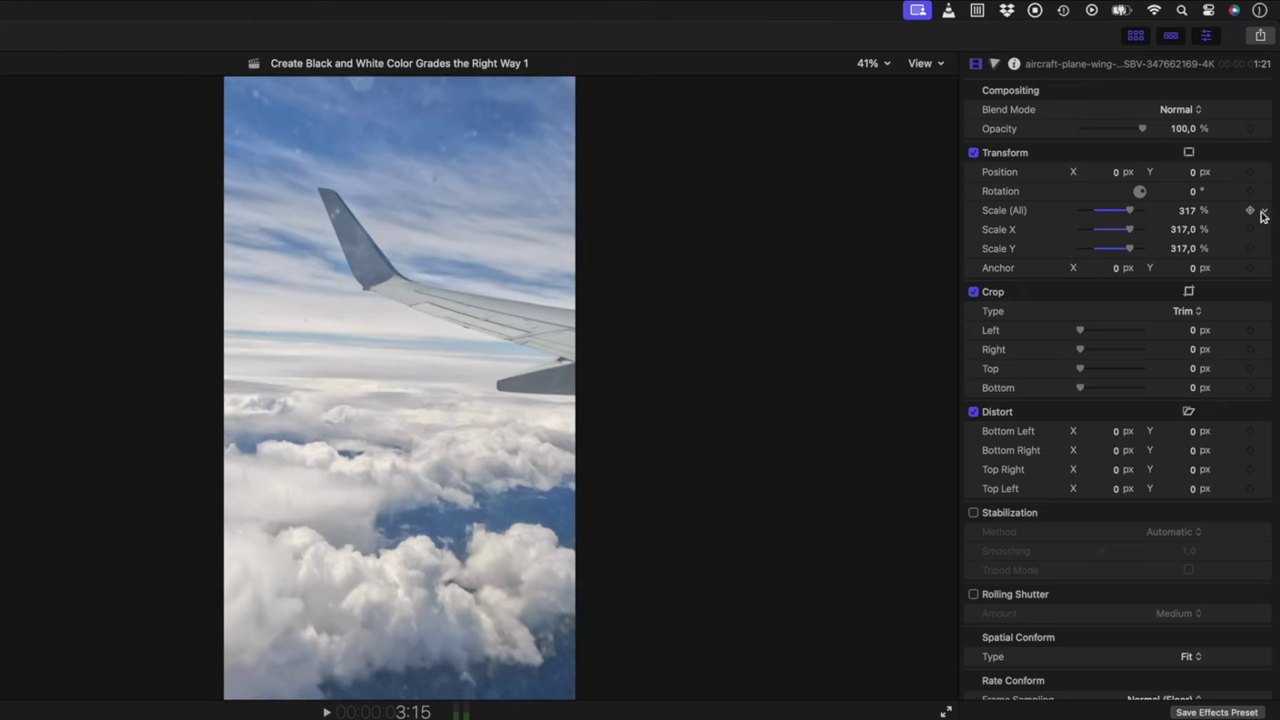
pyautogui.scroll(-3, 1170, 460)
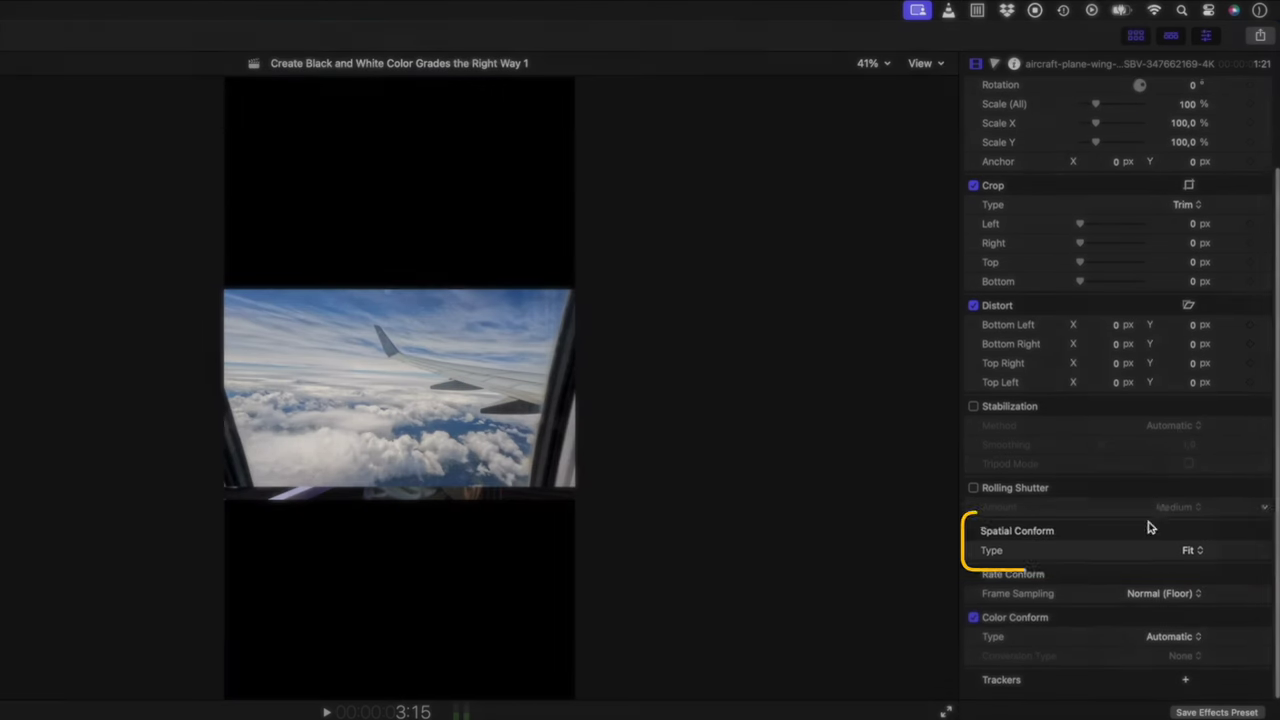
pyautogui.click(1185, 553)
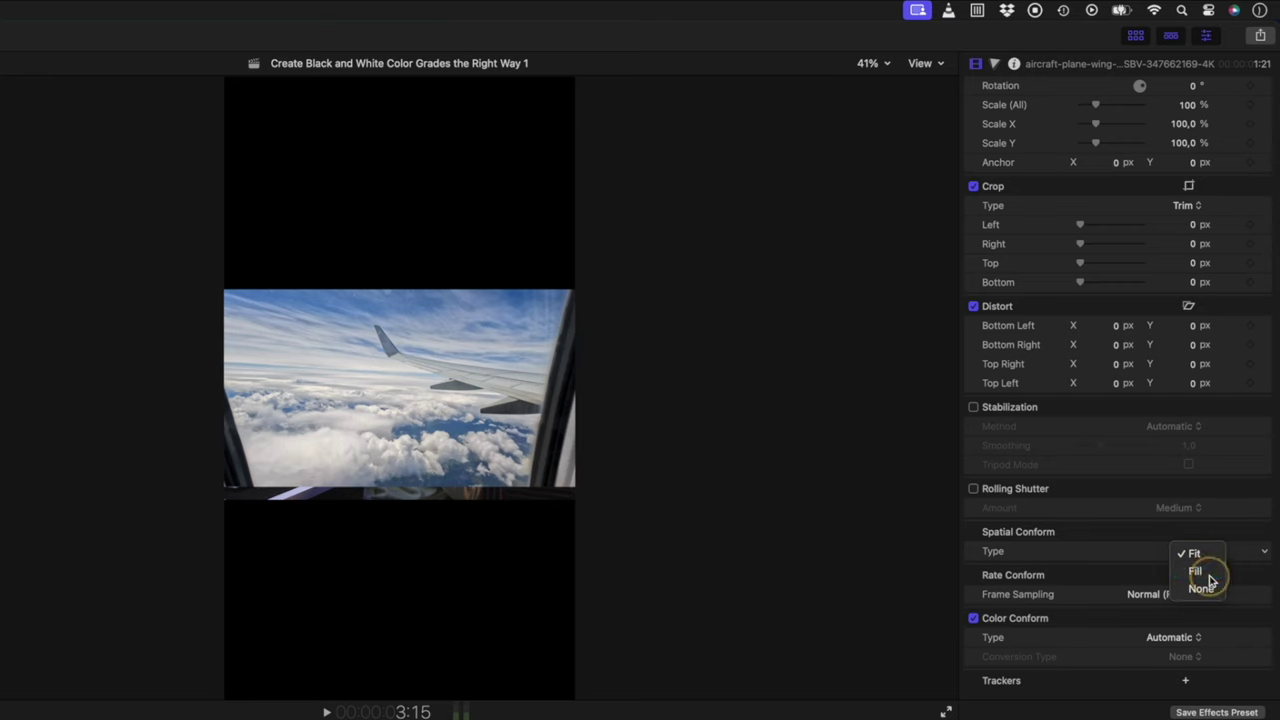
pyautogui.click(1196, 571)
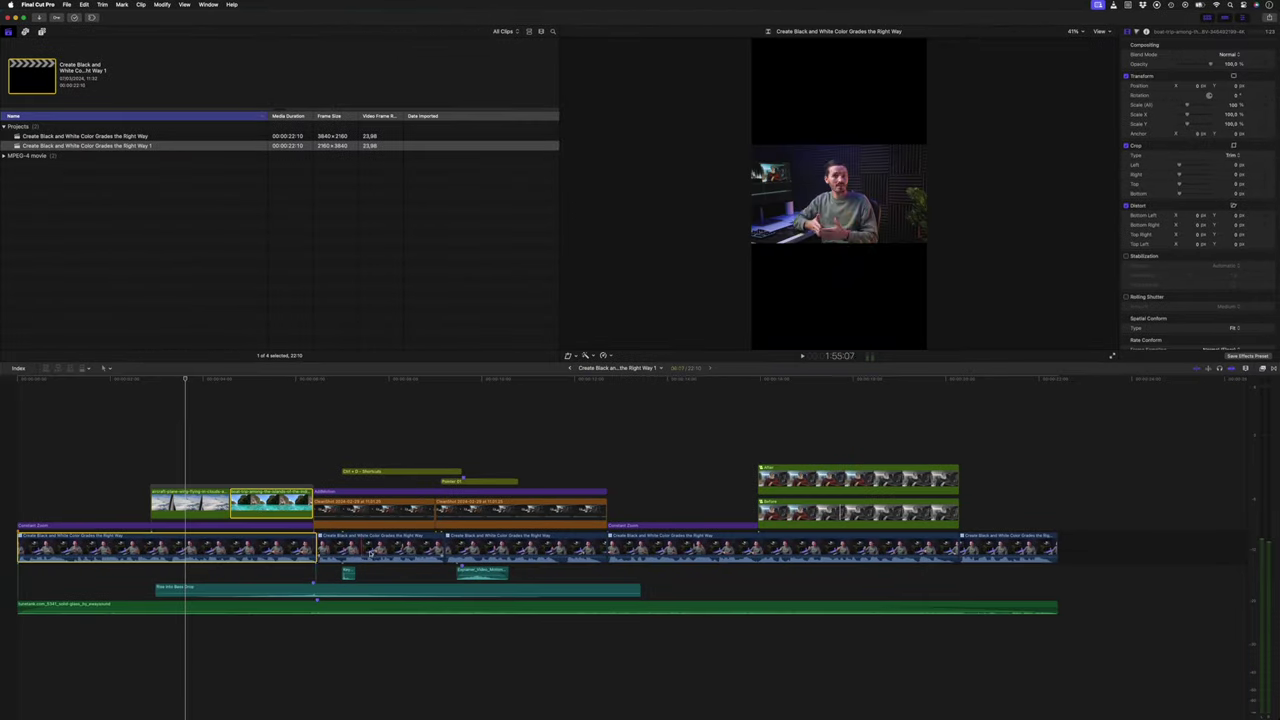
pyautogui.press('super+a')
pyautogui.click(1234, 289)
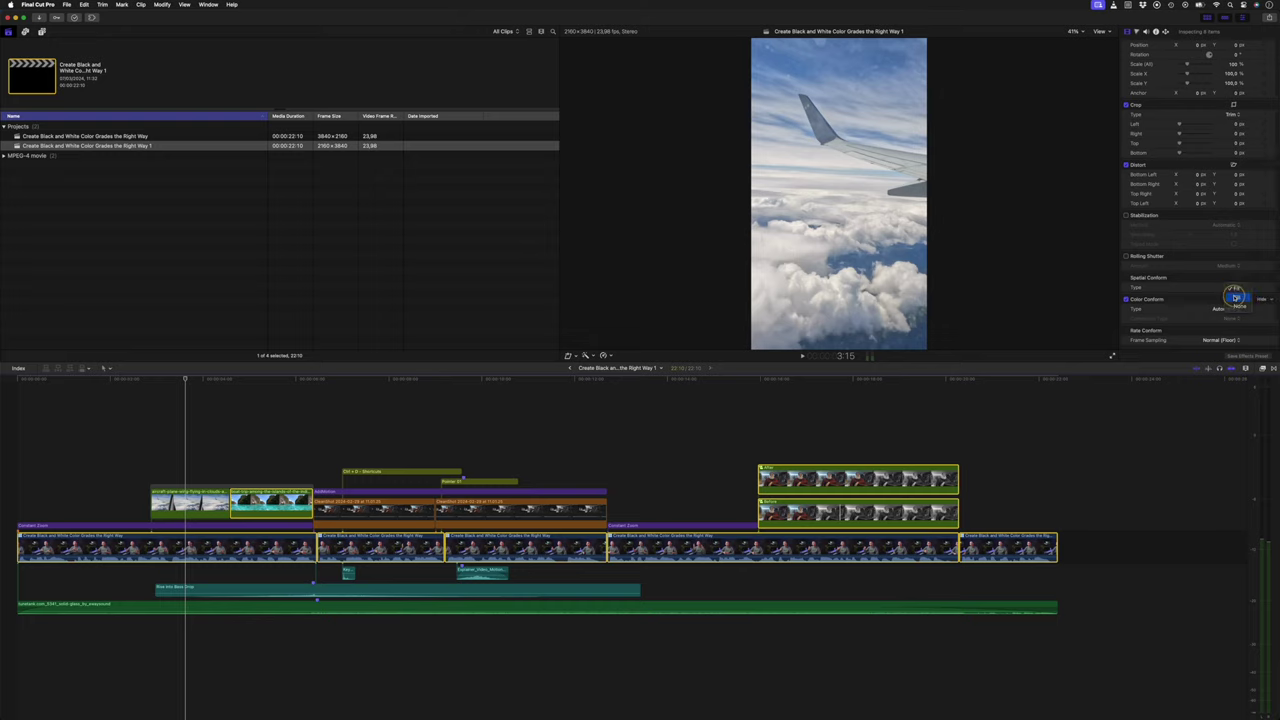
pyautogui.click(1236, 297)
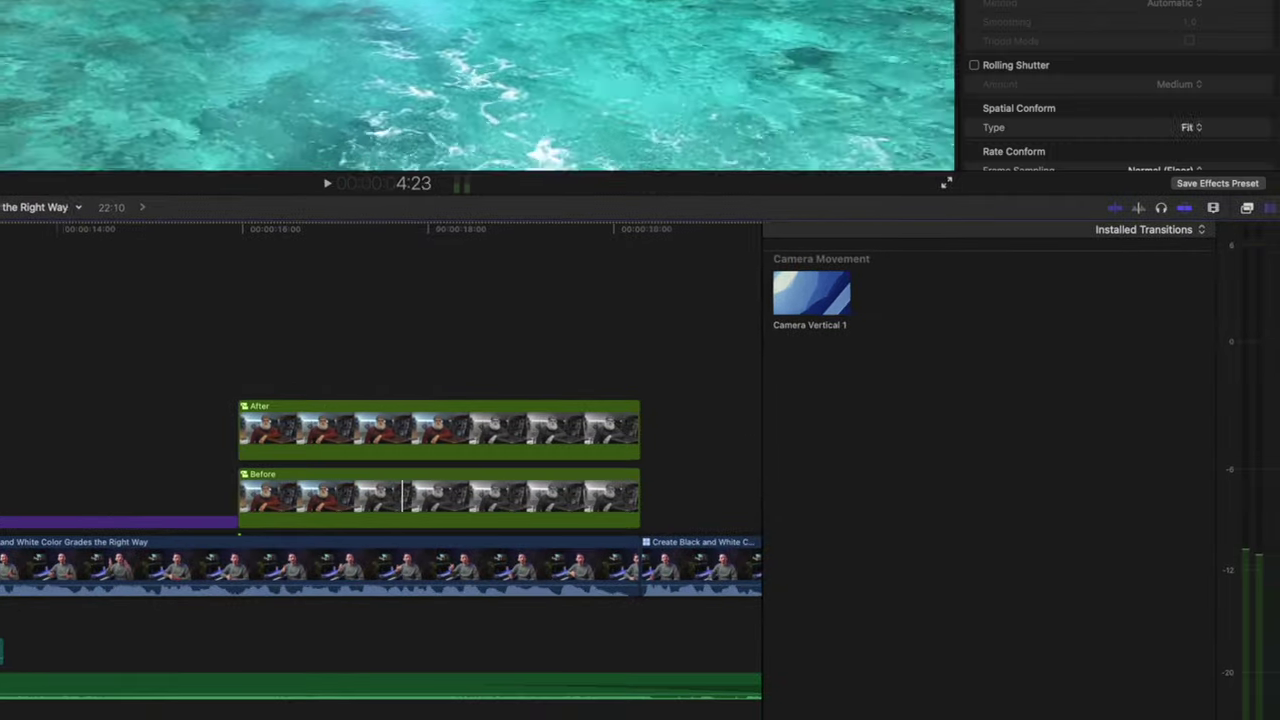
# Place the Camera Vertical 1 transition on the edit between the aircraft and boat clips.
pyautogui.moveTo(1145, 499); pyautogui.dragTo(270, 571)
pyautogui.moveTo(619, 407); pyautogui.dragTo(386, 473)
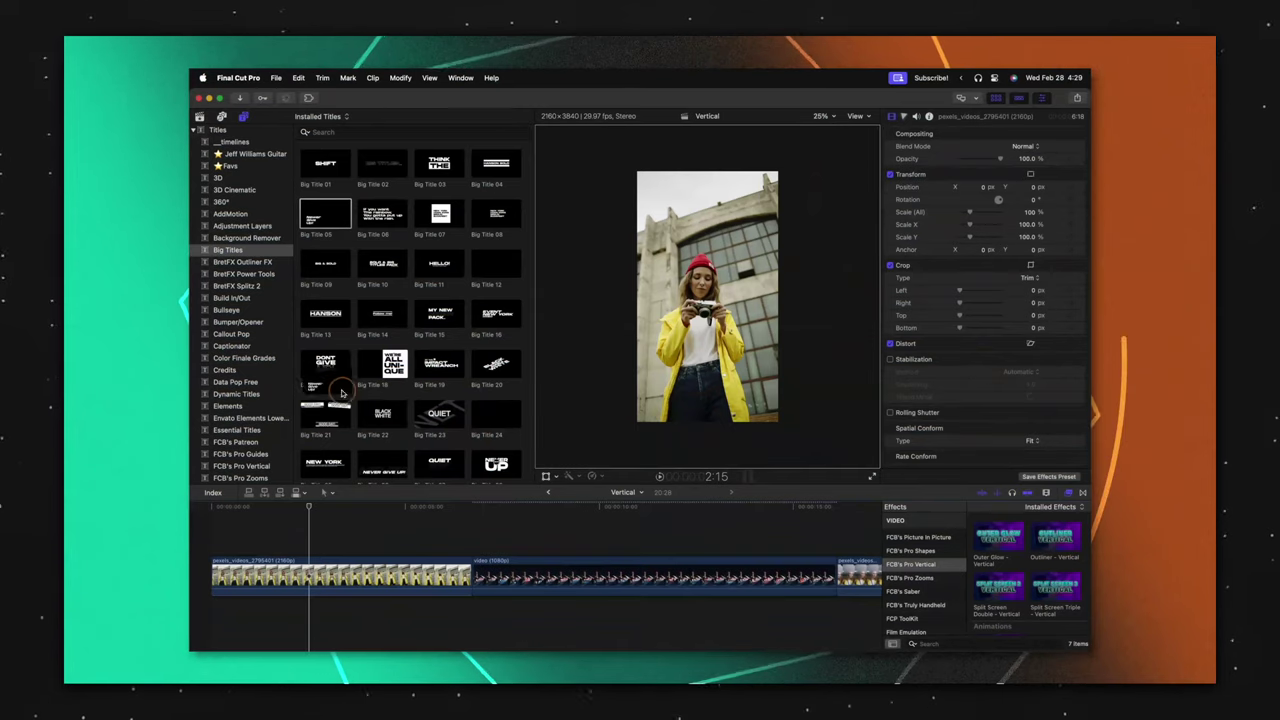
# Add Big Title 05 reading 'Newer Give Up!' at the playhead and adjust its Position All X.
pyautogui.moveTo(341, 392); pyautogui.dragTo(318, 547)
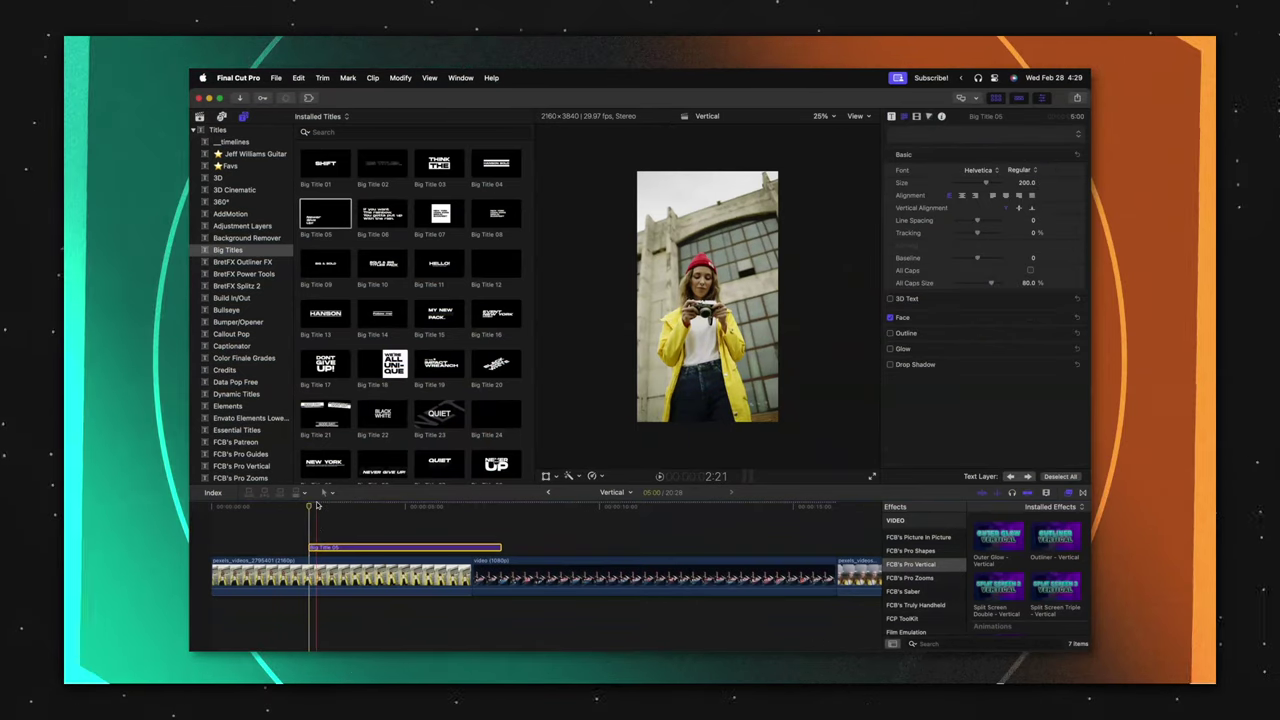
pyautogui.click(381, 500)
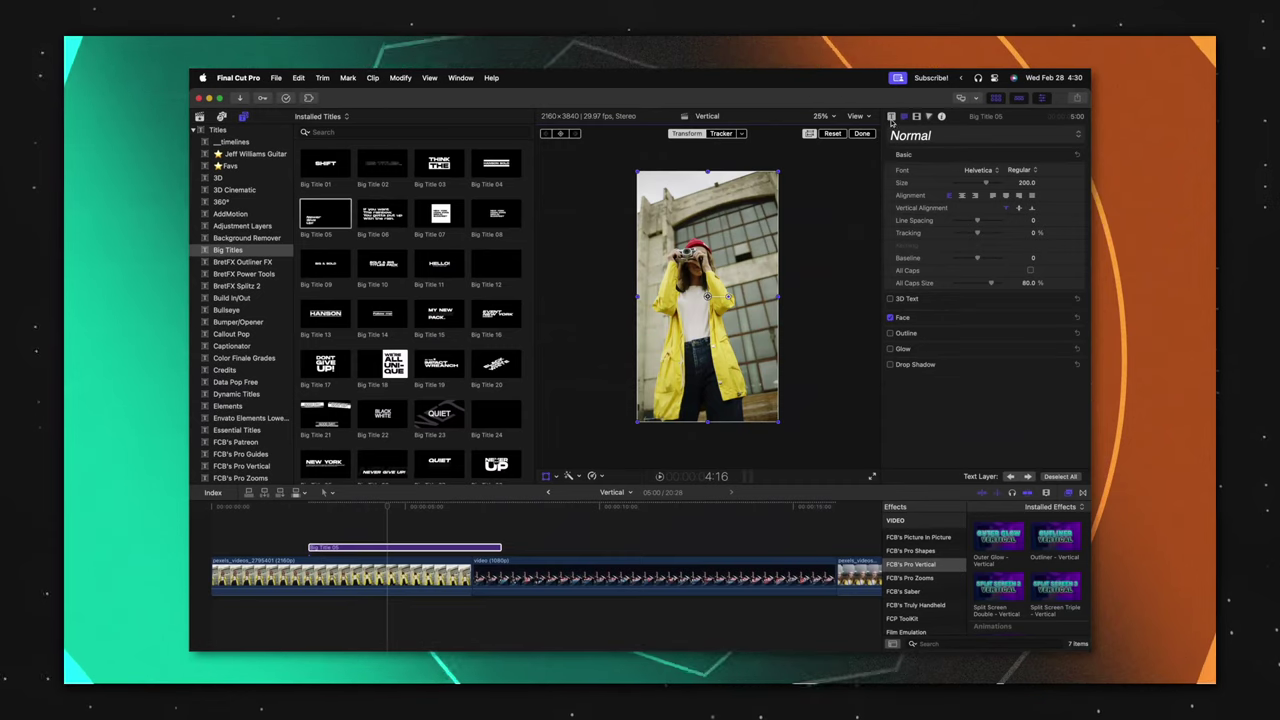
pyautogui.click(905, 56)
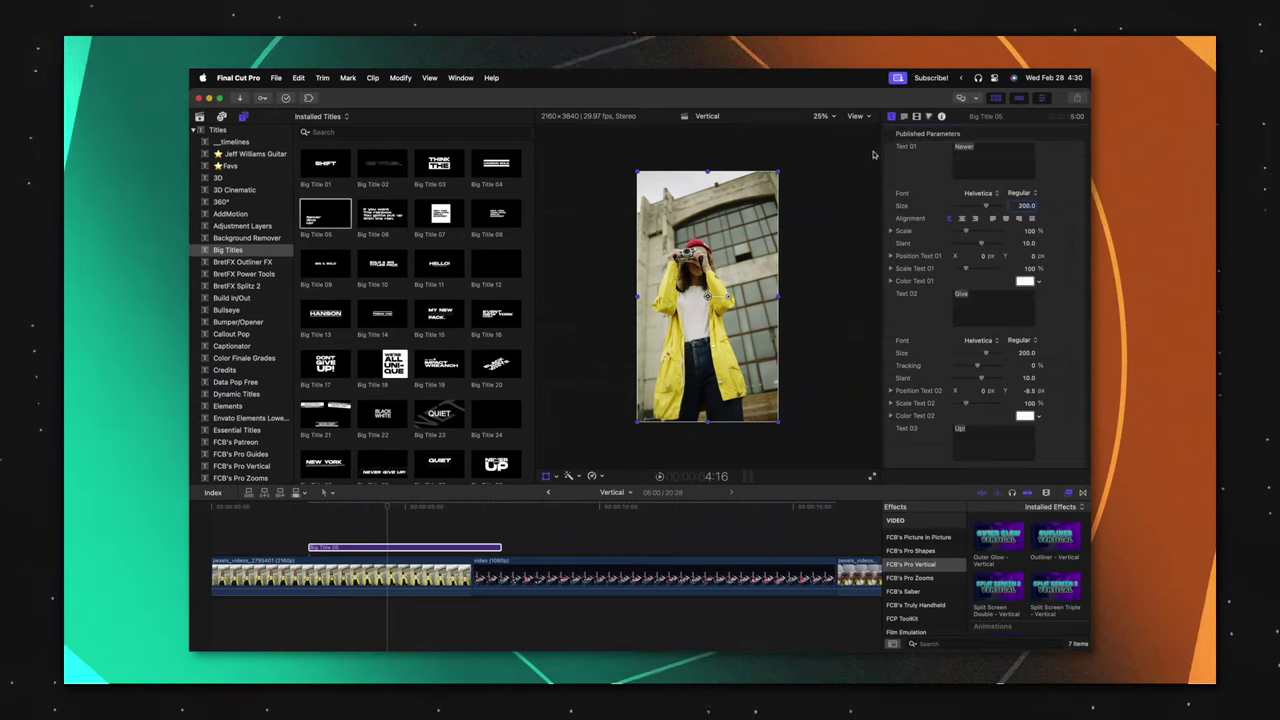
pyautogui.scroll(-4, 965, 350)
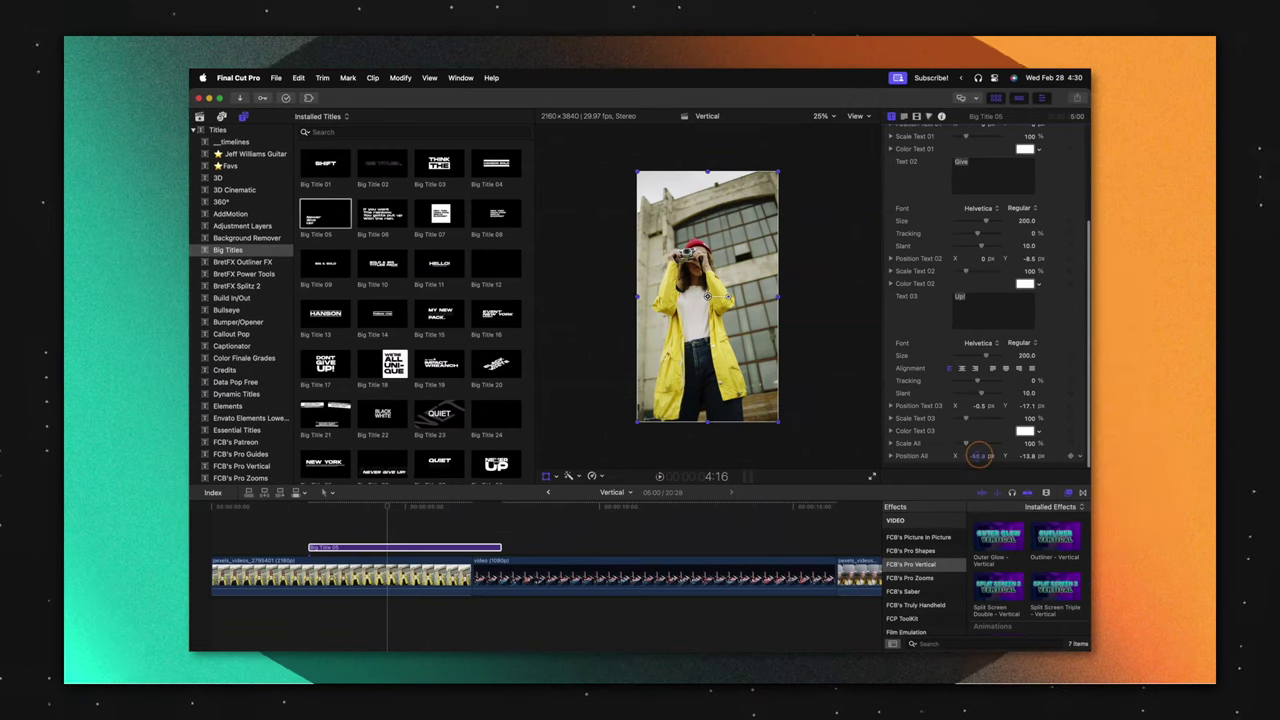
pyautogui.click(979, 455)
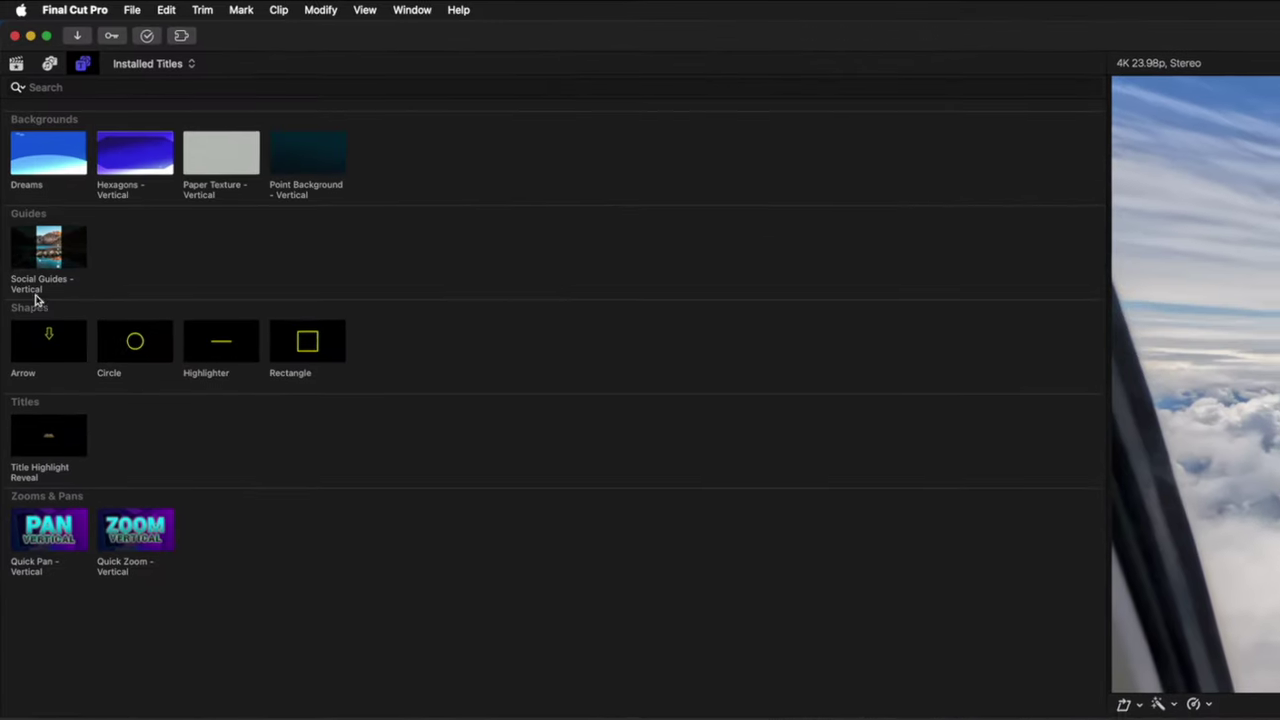
# Place Social Guides - Vertical at the timeline start, extend it, set TikTok style and raise outside-zone opacity.
pyautogui.moveTo(19, 134); pyautogui.dragTo(88, 358)
pyautogui.moveTo(175, 415); pyautogui.dragTo(23, 483)
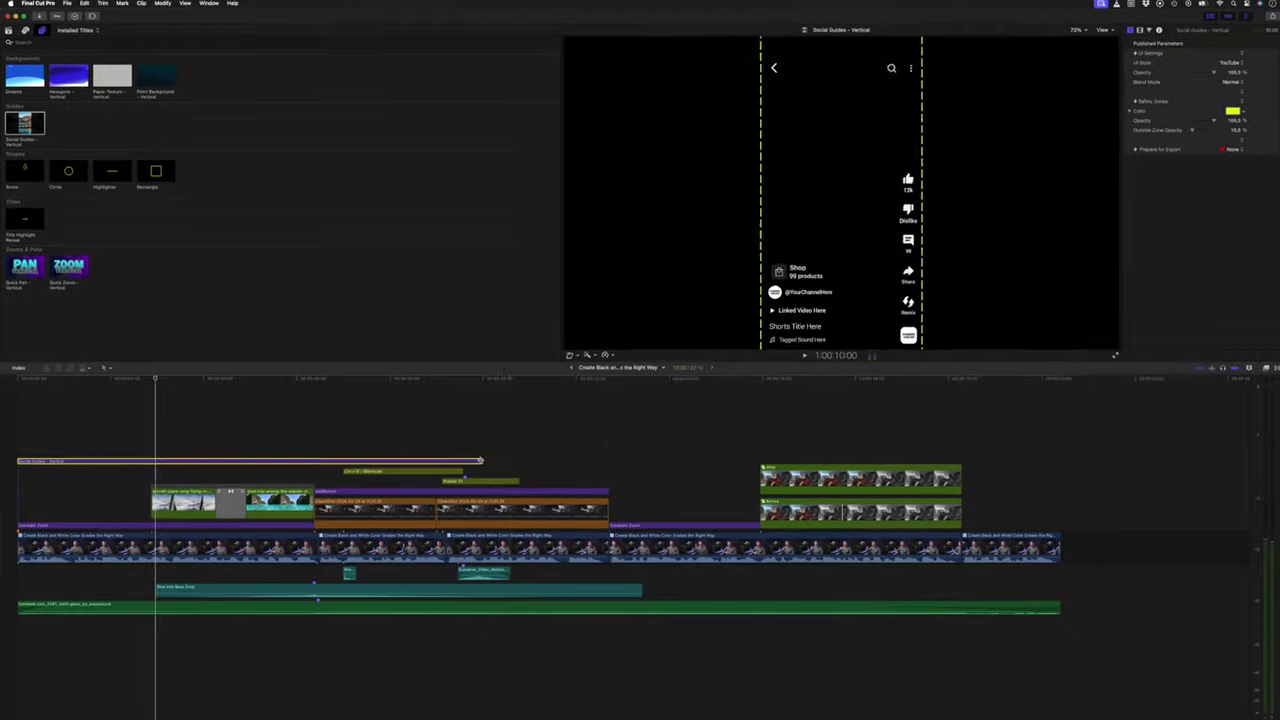
pyautogui.moveTo(481, 461); pyautogui.dragTo(1056, 456)
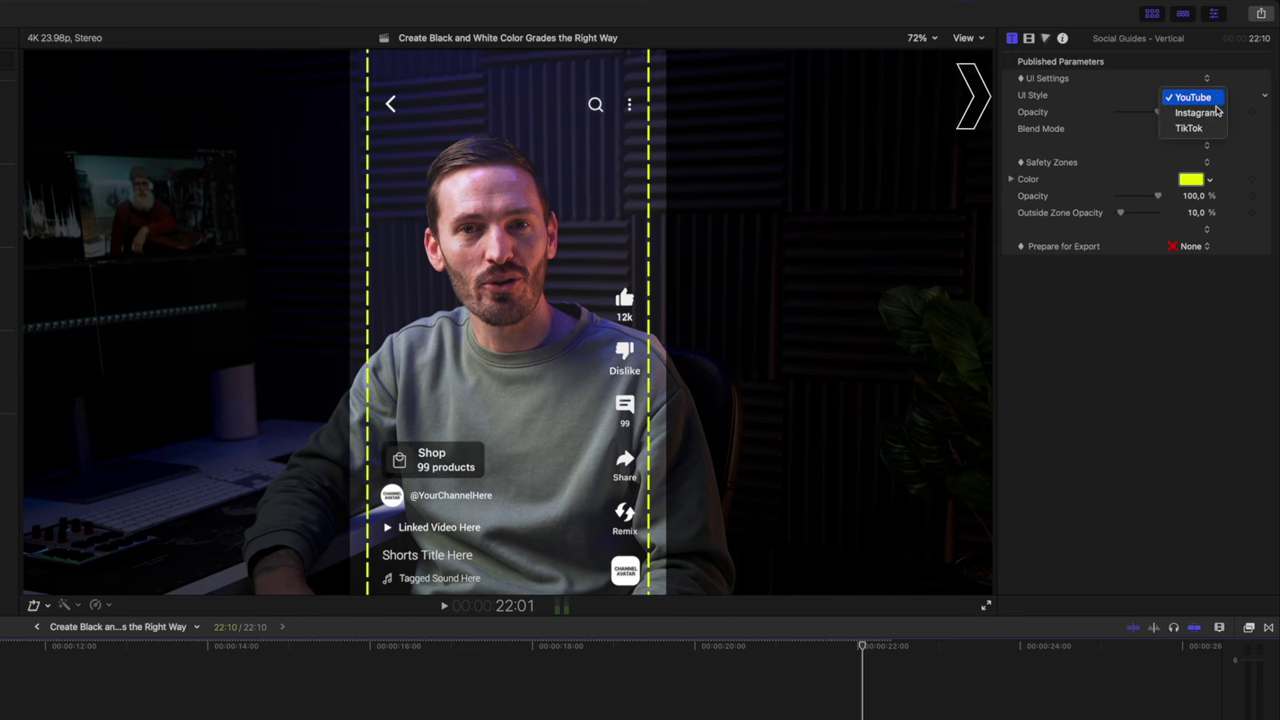
pyautogui.click(1215, 115)
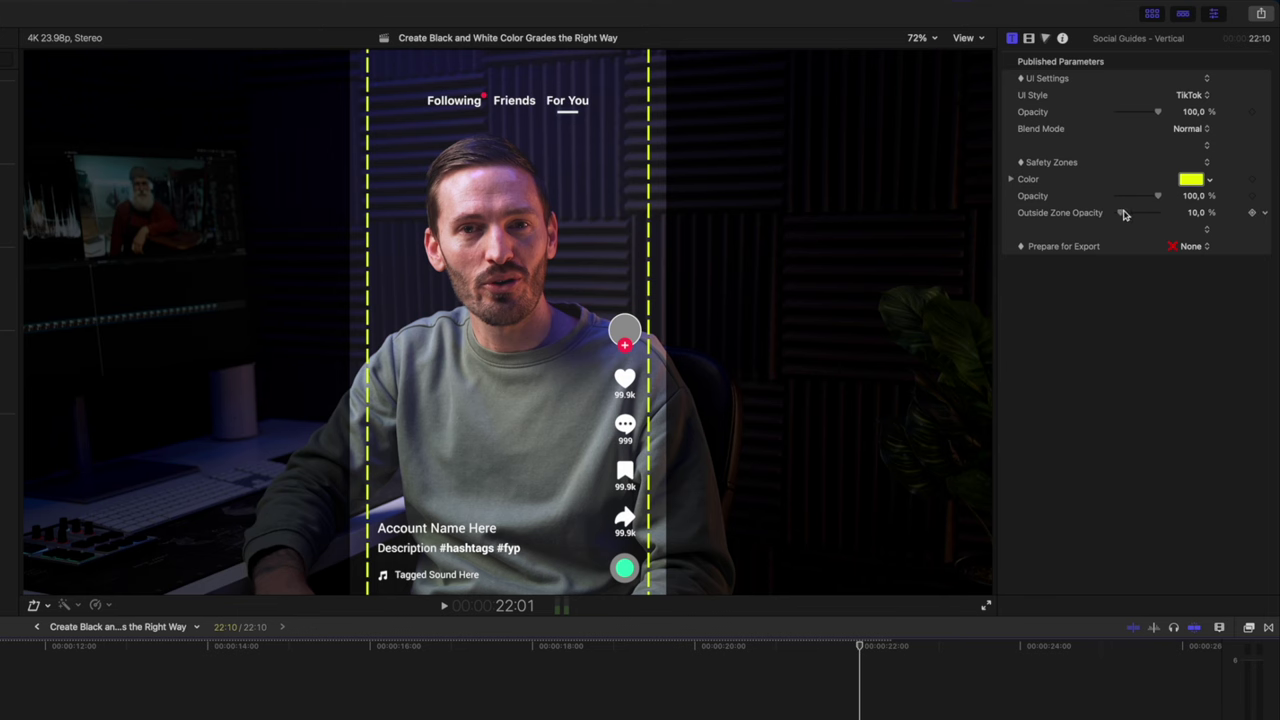
pyautogui.moveTo(1123, 214)
pyautogui.mouseDown()
pyautogui.moveTo(1157, 213)
pyautogui.moveTo(1107, 214)
pyautogui.moveTo(1123, 214)
pyautogui.mouseUp()
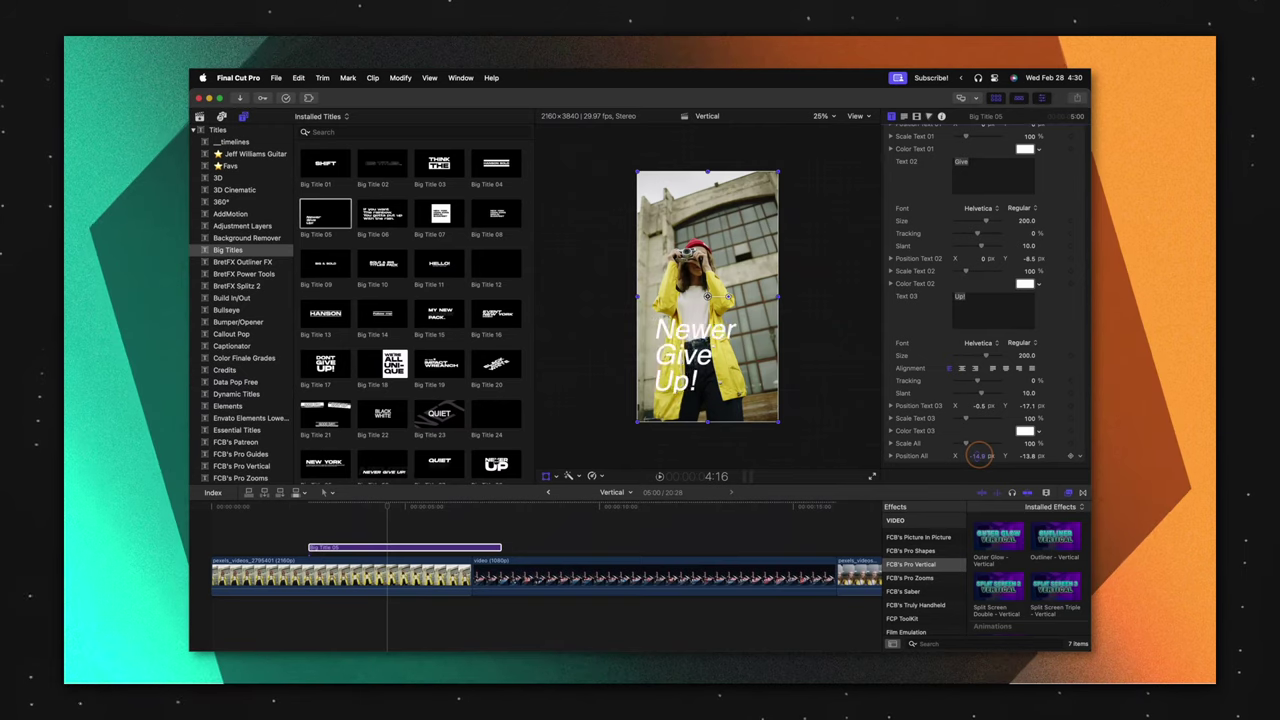
# Drag Position All X to a more negative value to shift 'Newer Give Up!' further left.
pyautogui.moveTo(979, 455); pyautogui.dragTo(981, 471)
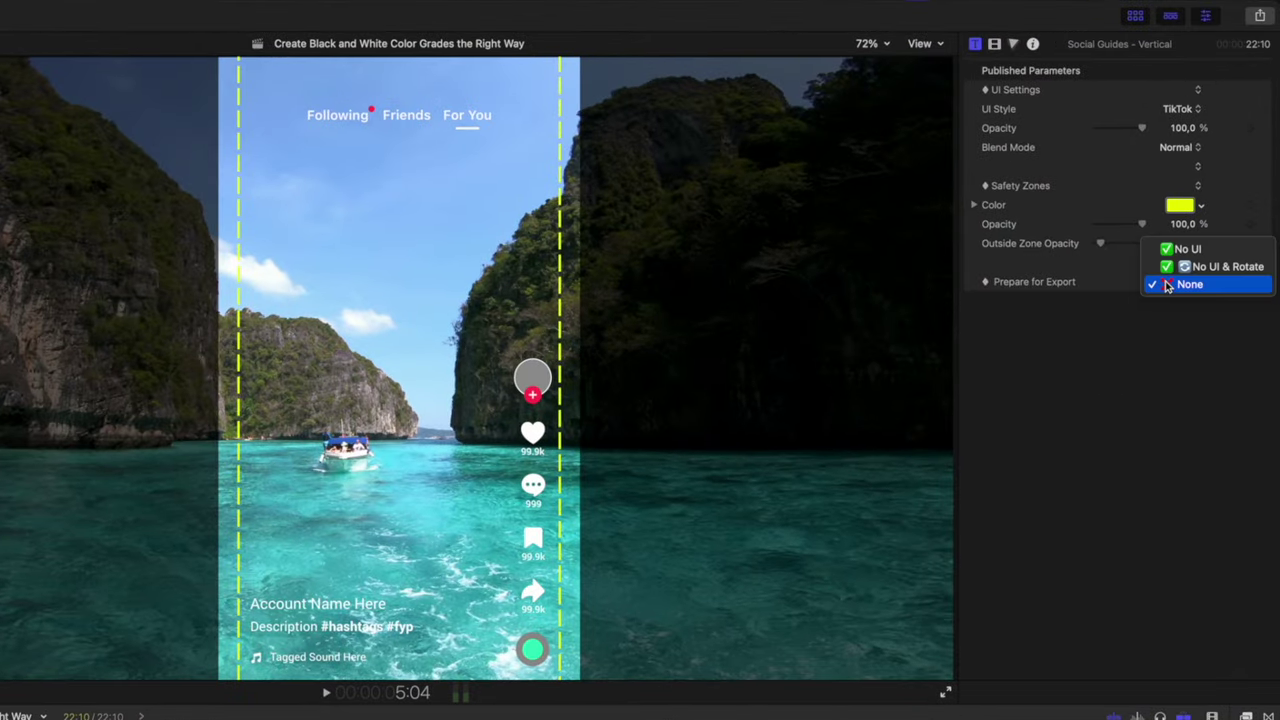
# Set the guide overlay to No UI & Rotate and bring up the Apple Devices 4K share settings.
pyautogui.click(1228, 267)
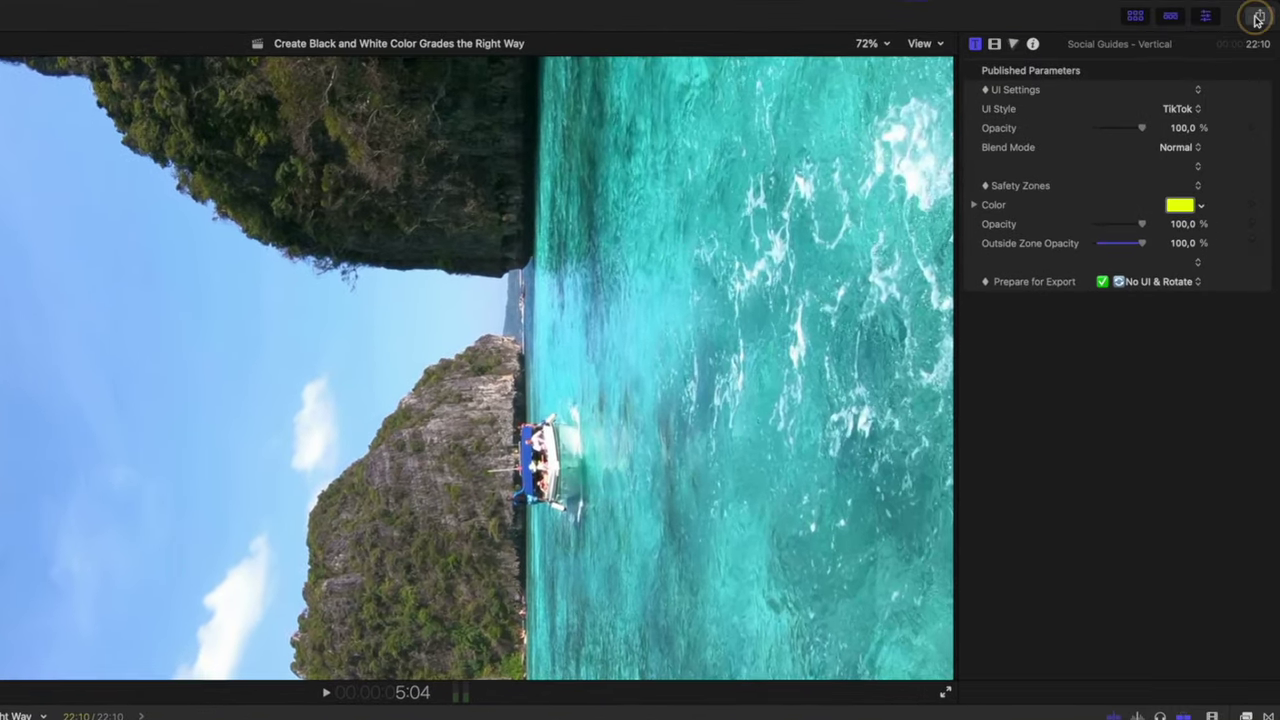
pyautogui.click(1257, 19)
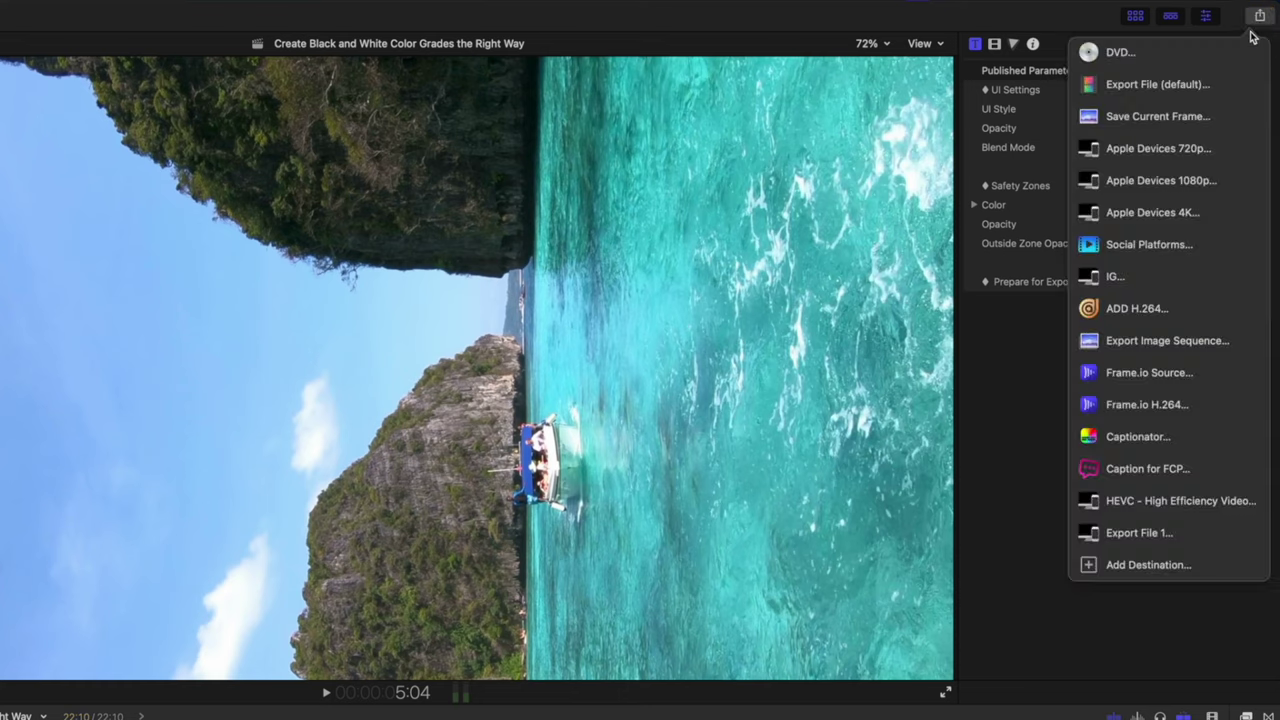
pyautogui.click(1175, 212)
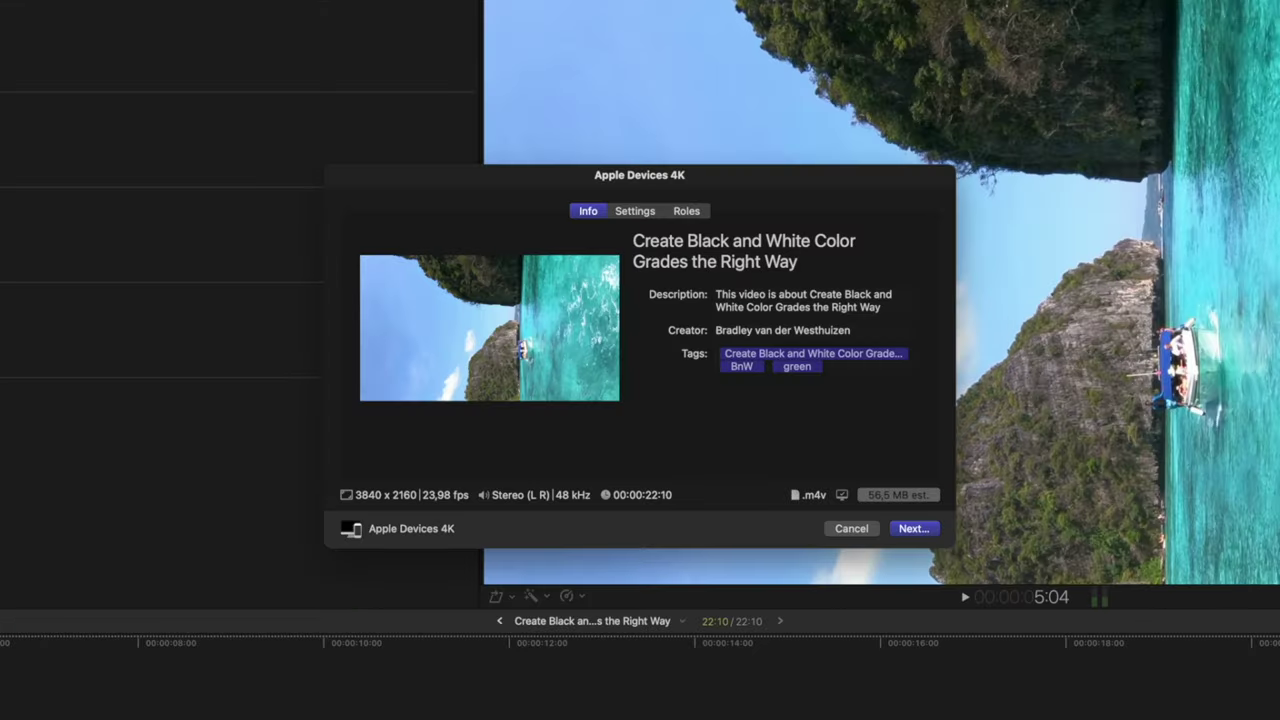
# Save the Apple Devices 4K export to the desktop and preview the .m4v in Quick Look.
pyautogui.click(907, 528)
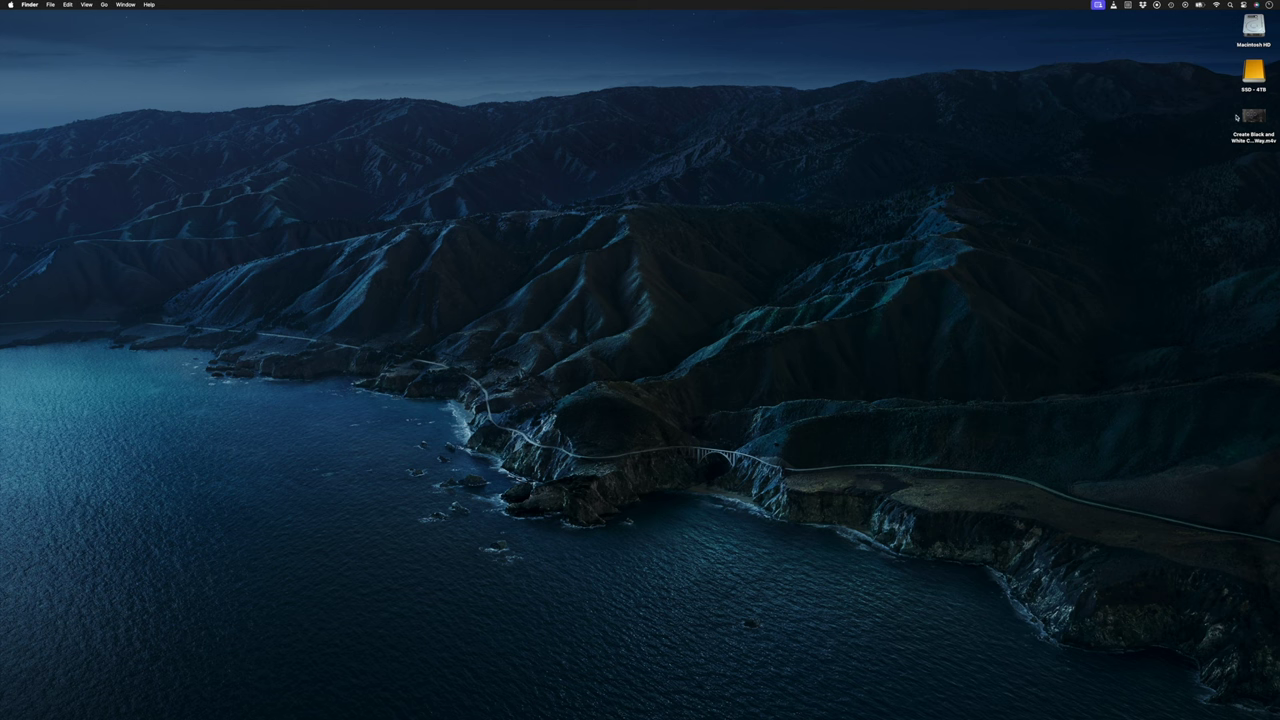
pyautogui.press('space')
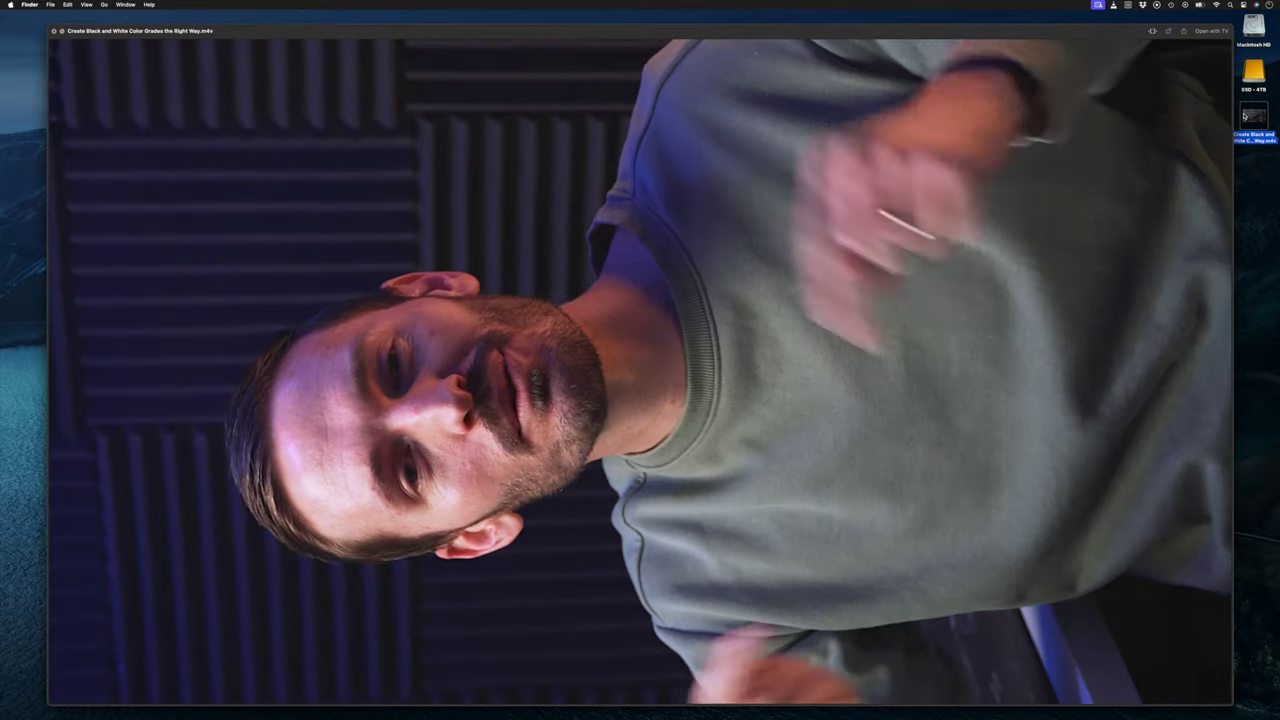
pyautogui.press('space')
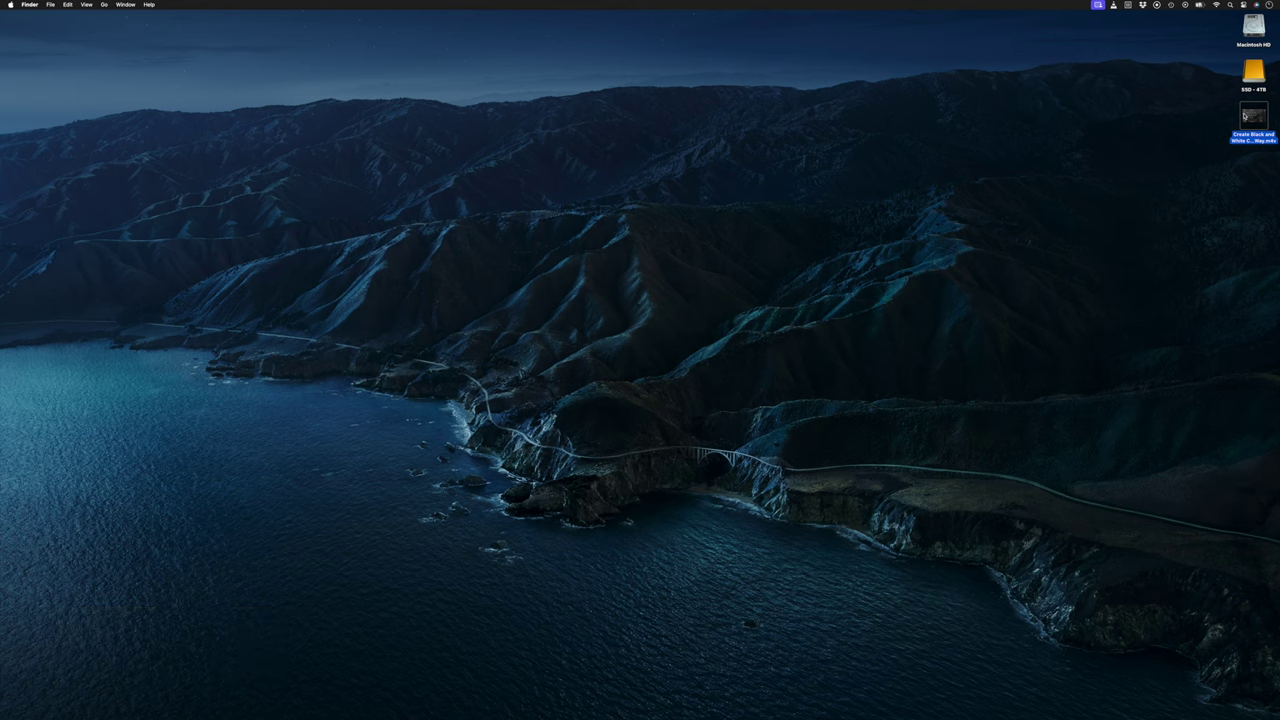
pyautogui.press('space')
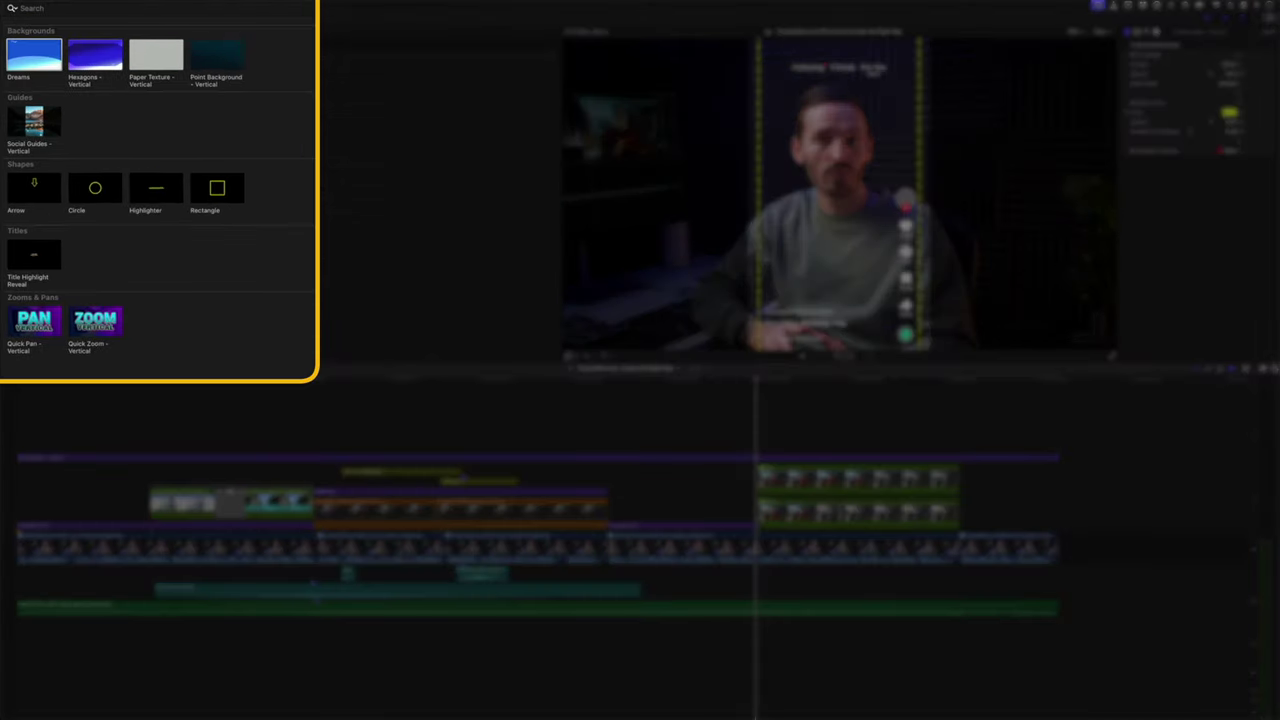
# Add Title Highlight Reveal reading 'LIKE AND SUBSCRIBE', adjust Animate On Slider, and play it back.
pyautogui.click(1258, 368)
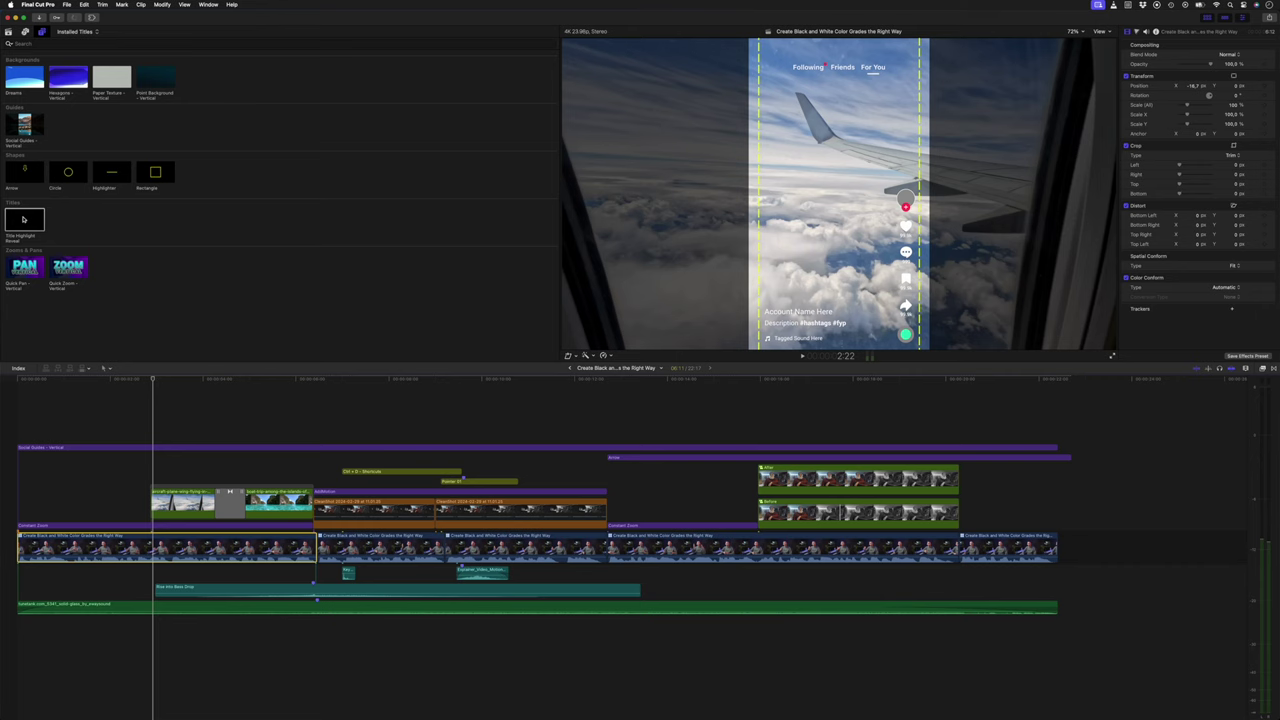
pyautogui.moveTo(89, 399); pyautogui.dragTo(66, 465)
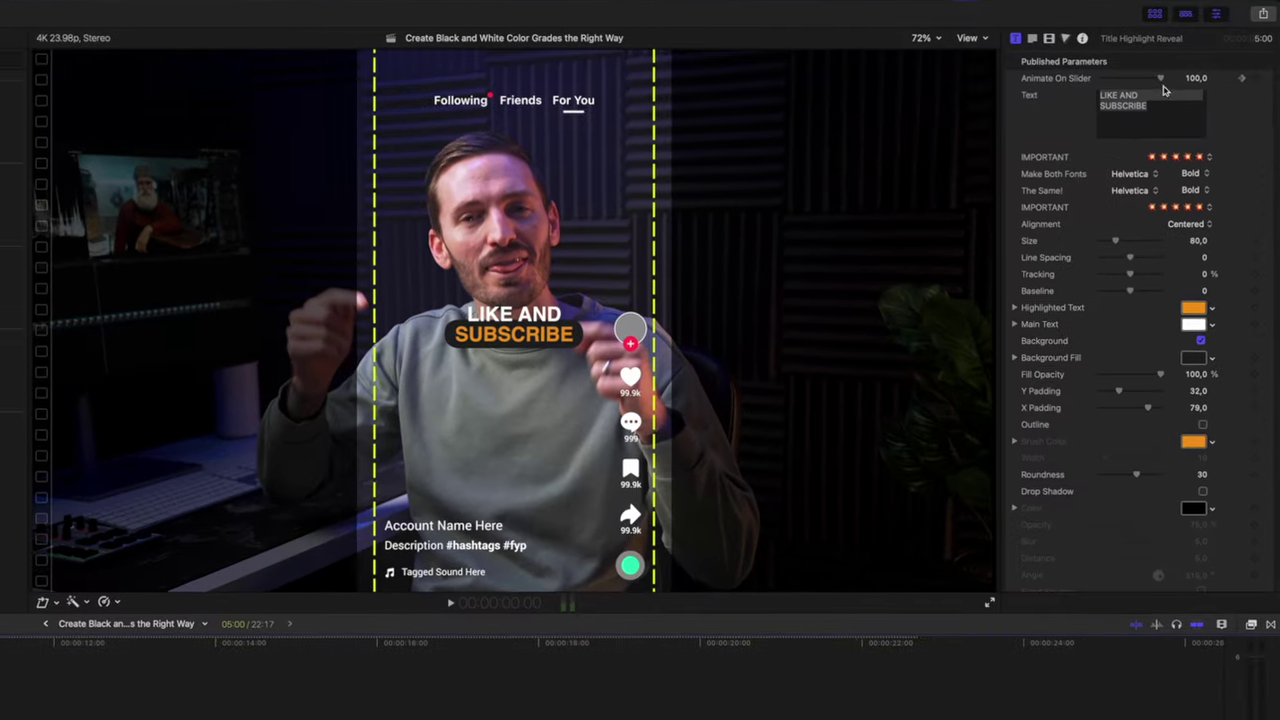
pyautogui.moveTo(1208, 55); pyautogui.dragTo(1188, 55)
pyautogui.press('space')
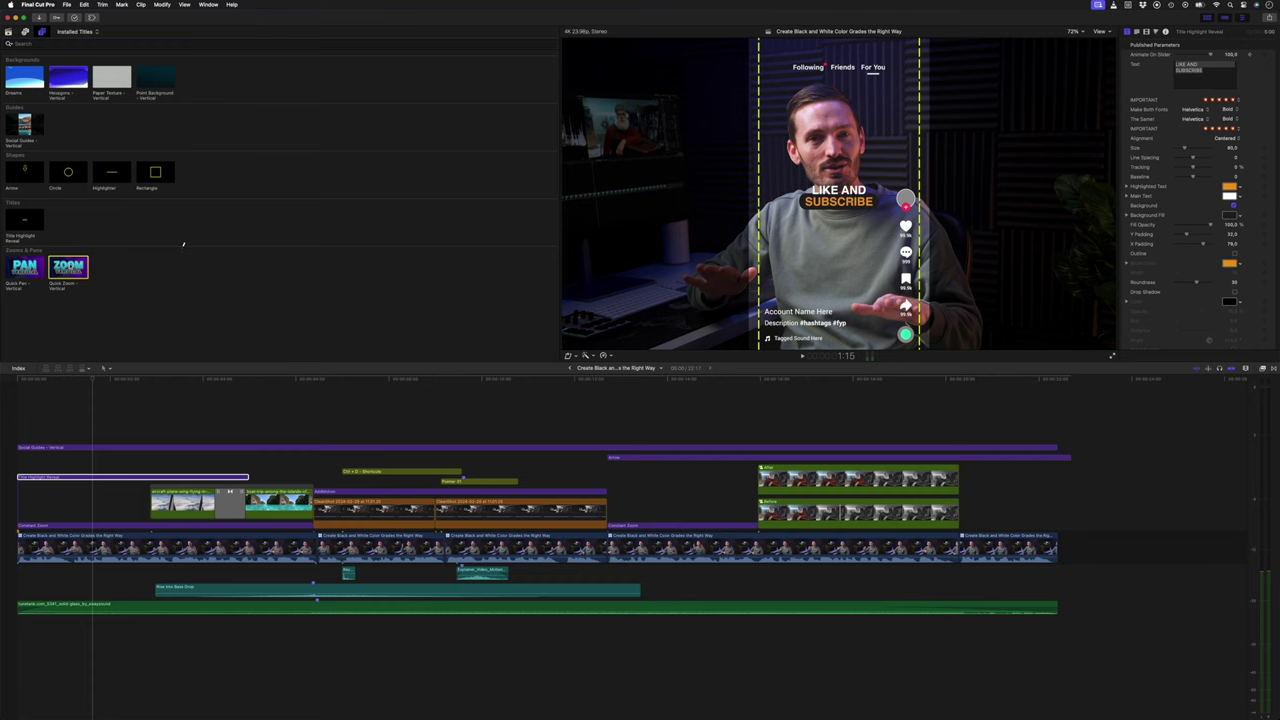
# Recentre the Quick Pan on the speaker, then try Outer Glow on the logo and undo it.
pyautogui.click(441, 413)
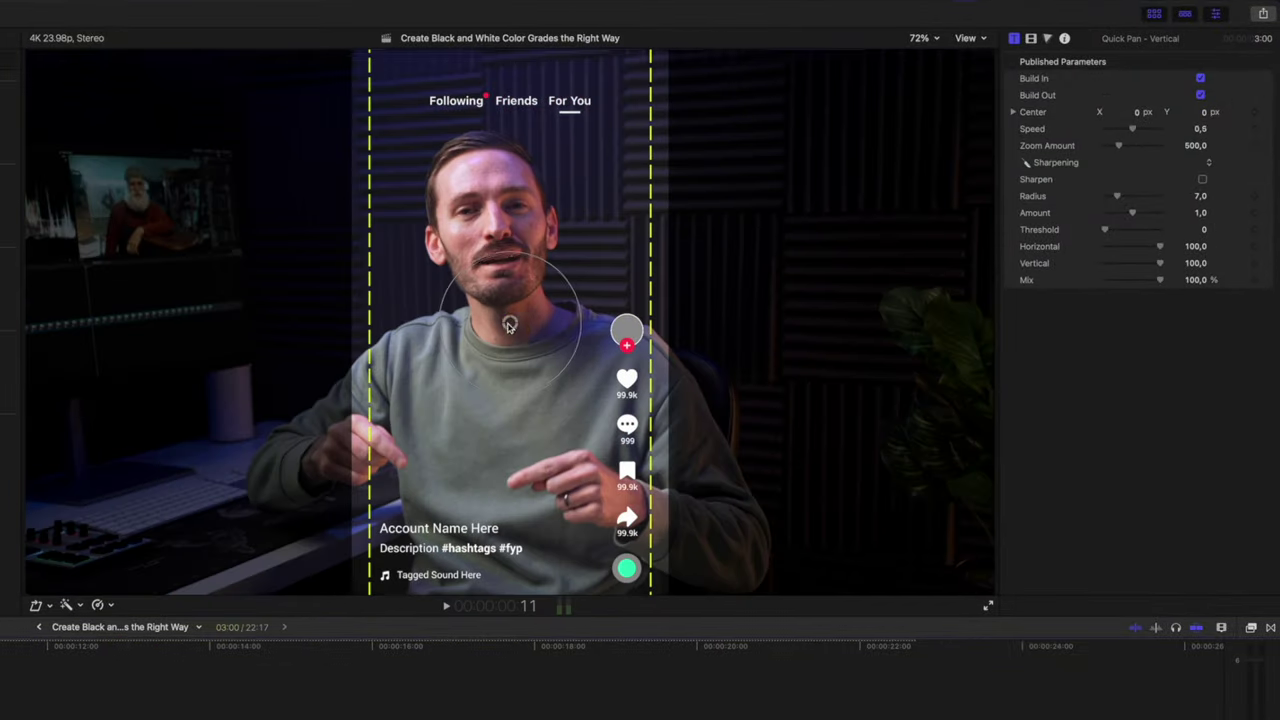
pyautogui.moveTo(508, 323); pyautogui.dragTo(589, 314)
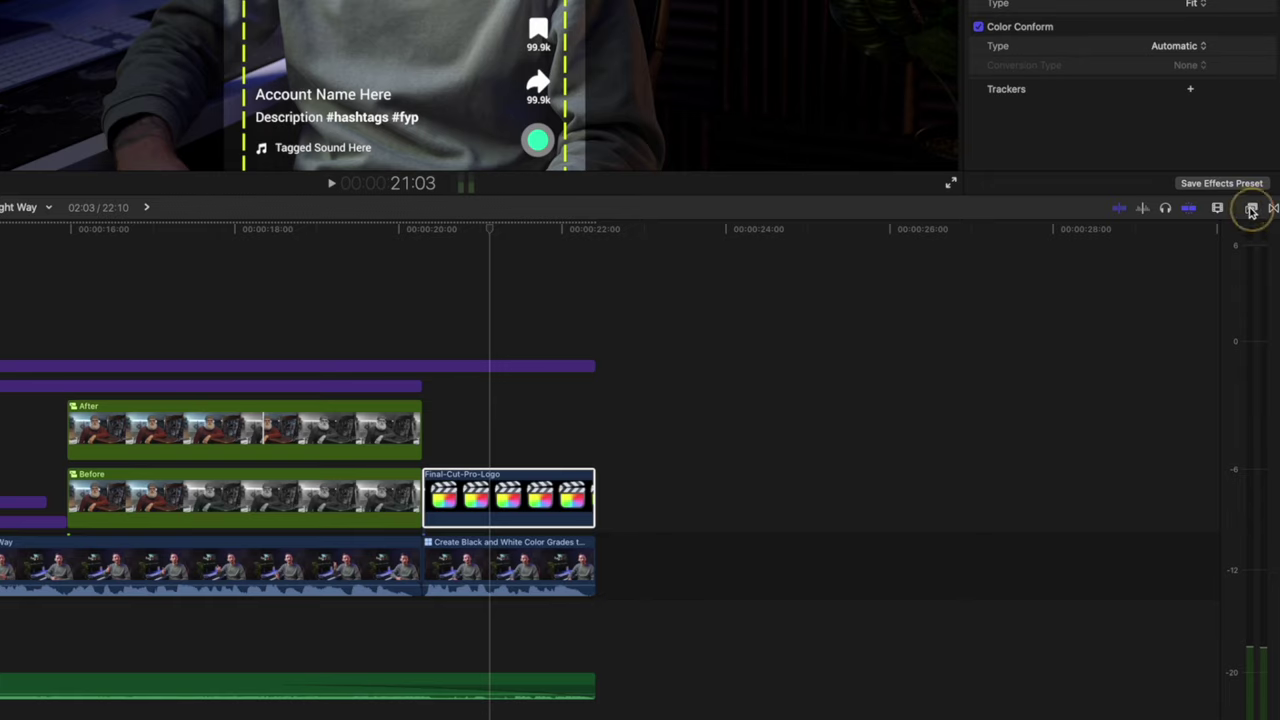
pyautogui.click(1251, 211)
pyautogui.moveTo(820, 277); pyautogui.dragTo(512, 495)
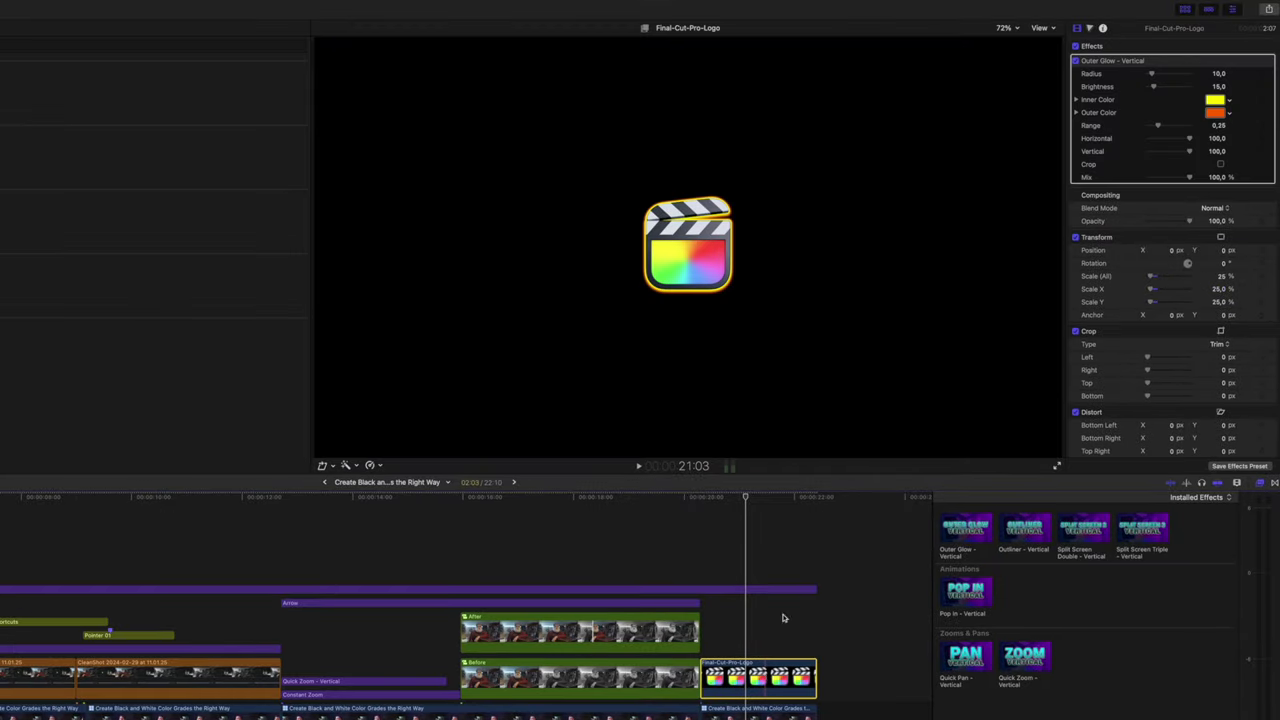
pyautogui.press('super+z')
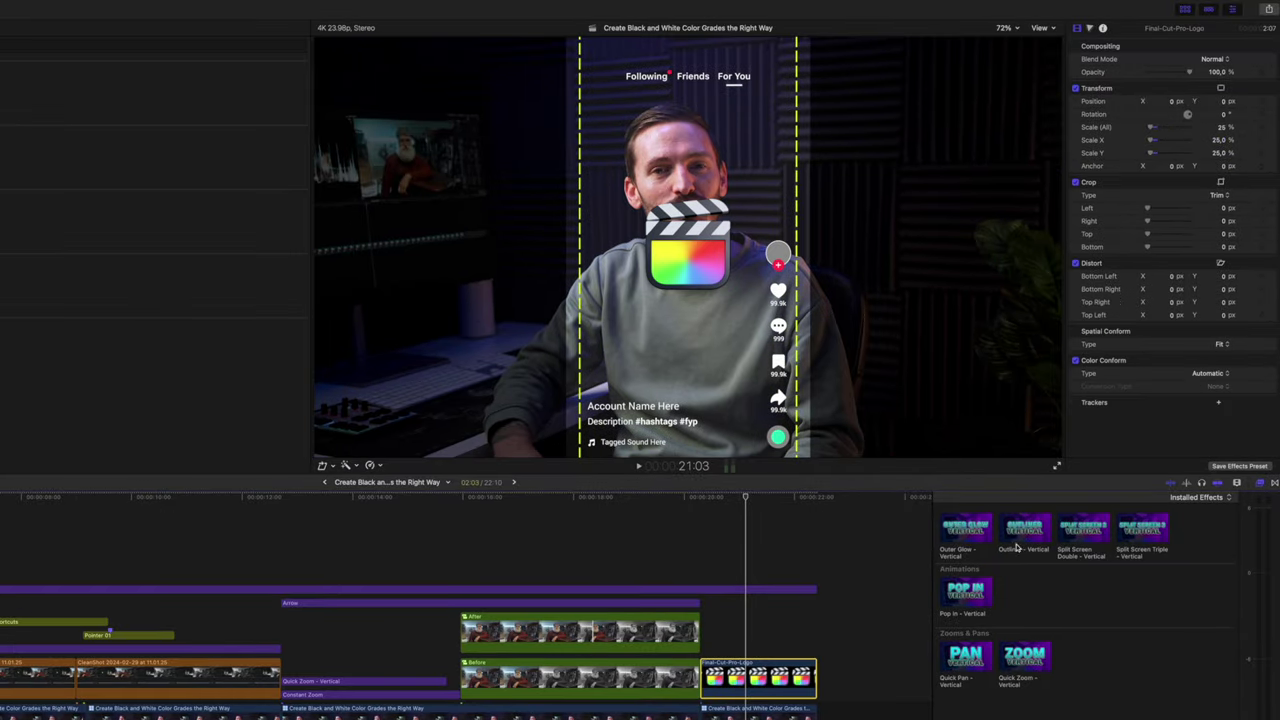
# Add Outliner to the logo, nest it in a compound clip with Pop In - Vertical, and preview.
pyautogui.moveTo(866, 625); pyautogui.dragTo(760, 678)
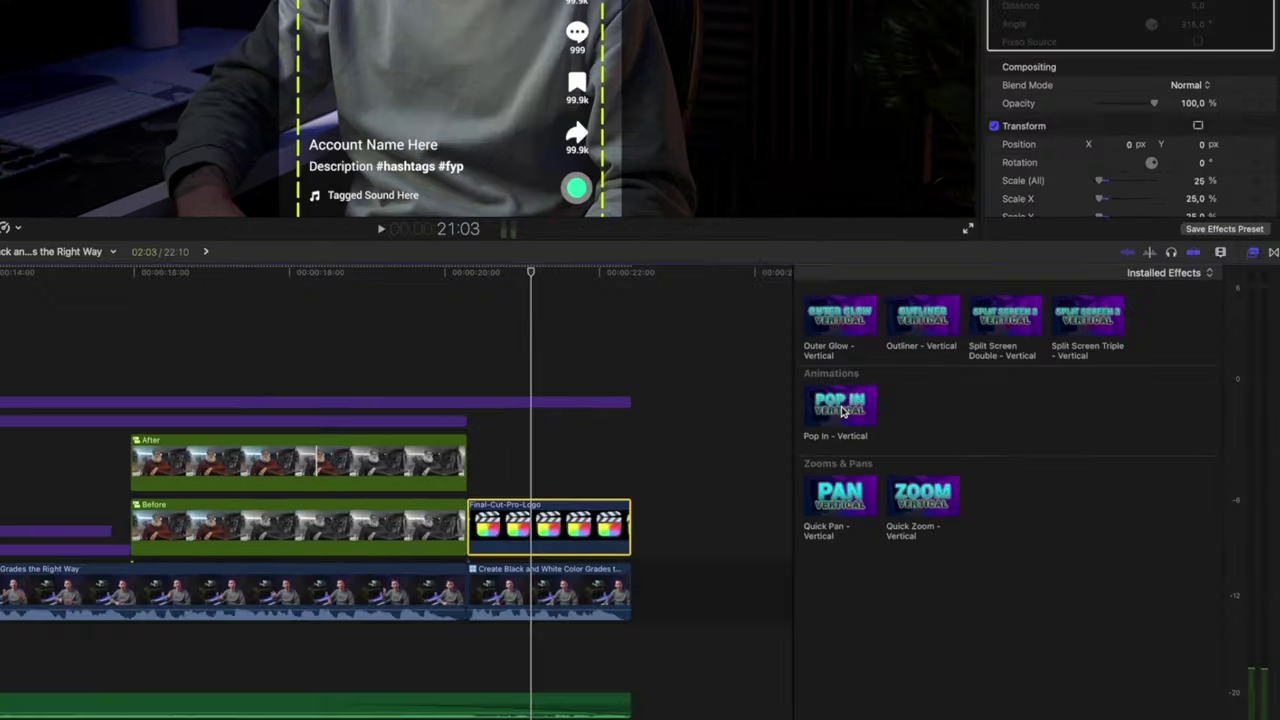
pyautogui.moveTo(961, 596); pyautogui.dragTo(943, 599)
pyautogui.click(818, 368)
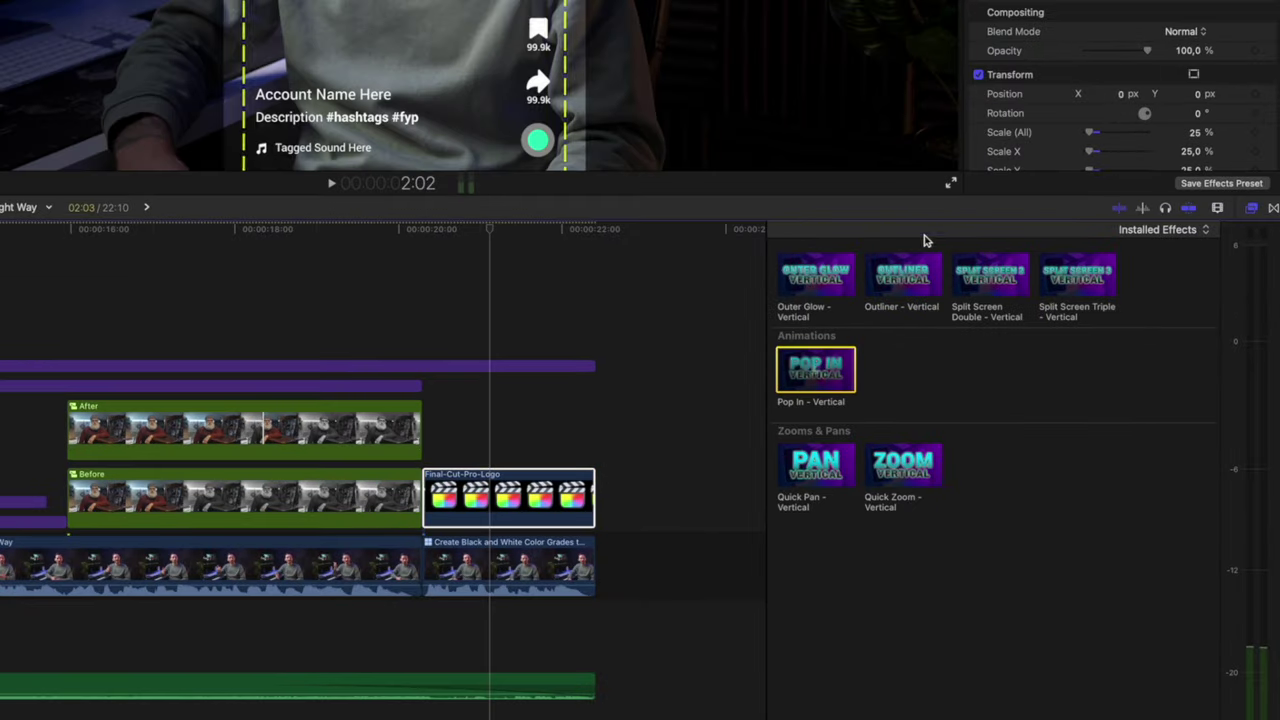
pyautogui.hotkey('alt', 'g')
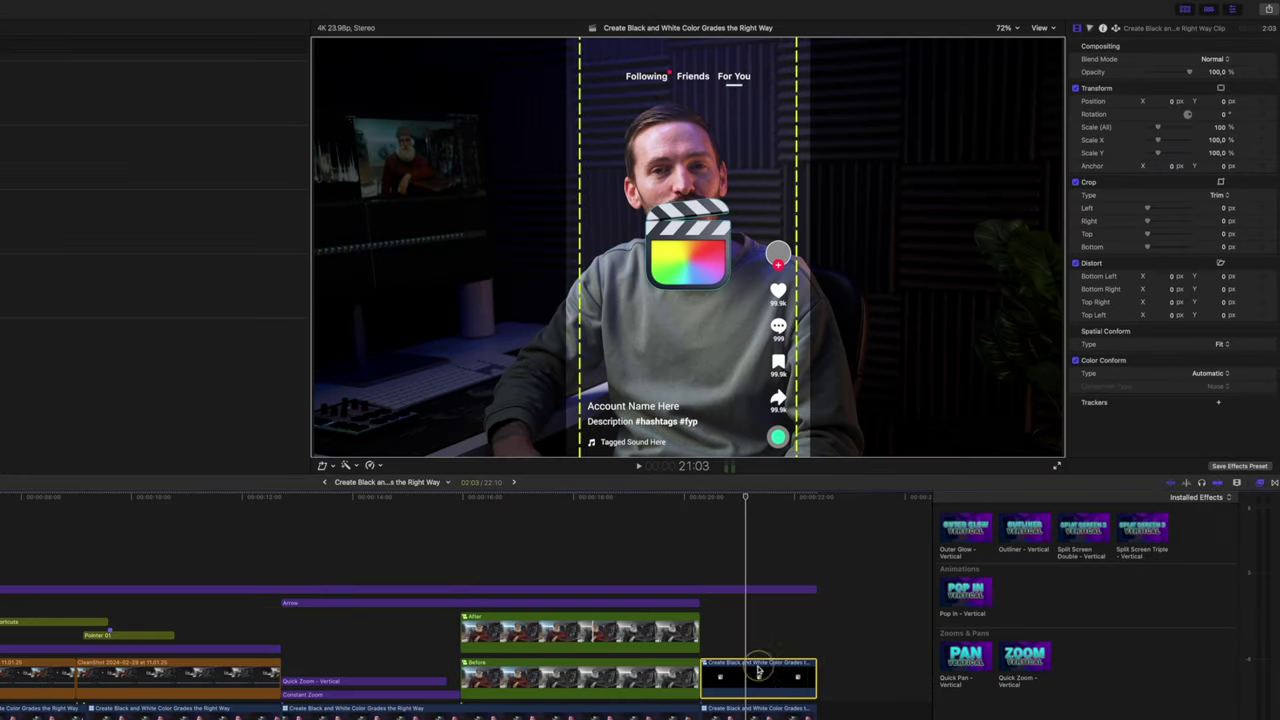
pyautogui.click(758, 672)
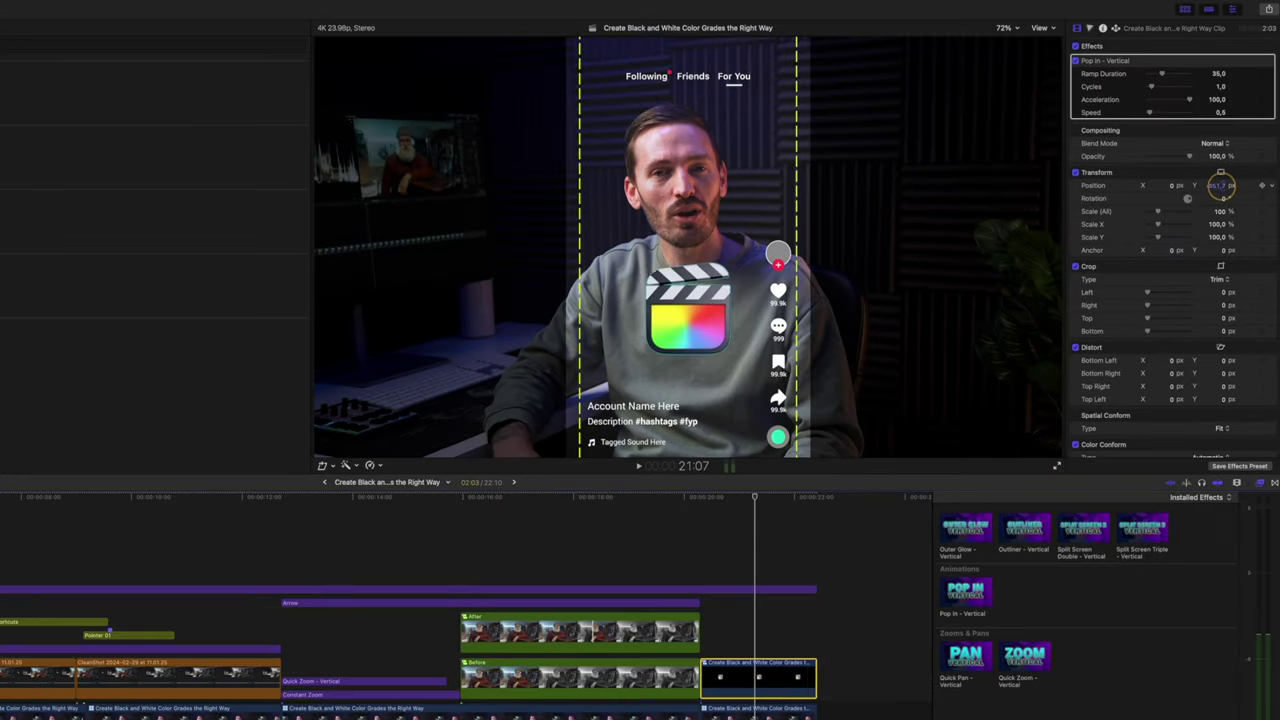
pyautogui.press('space')
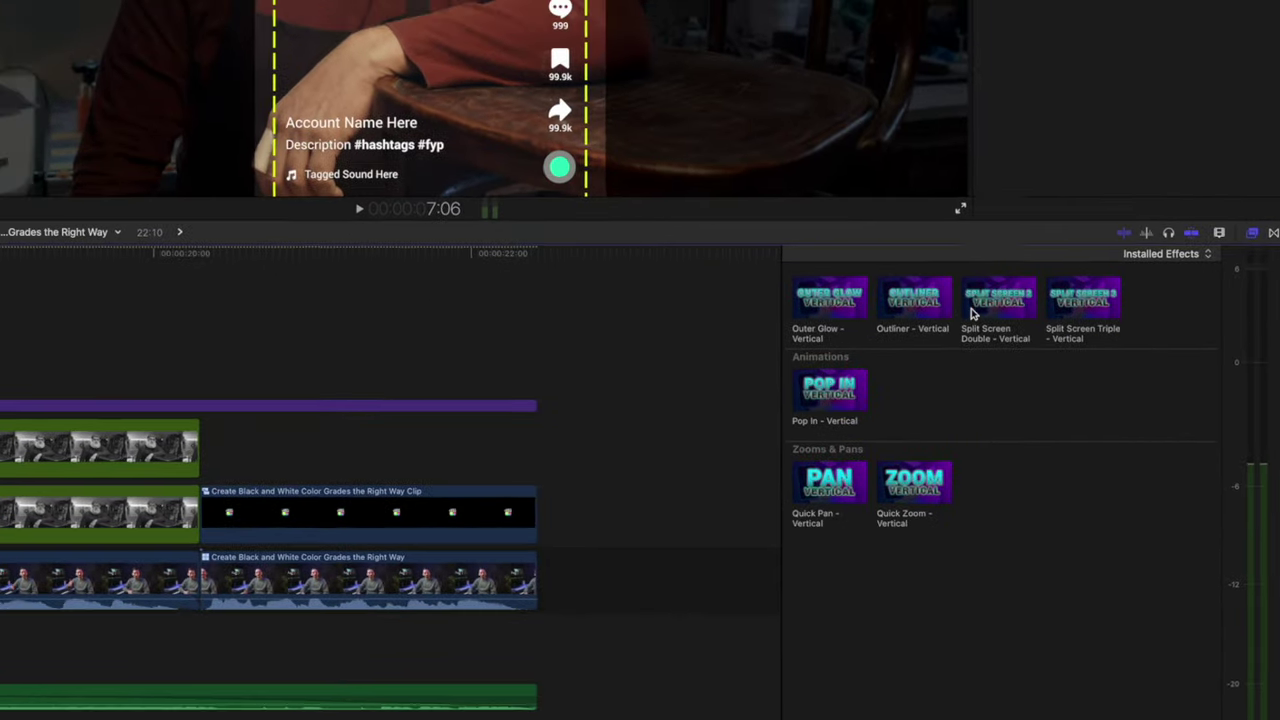
# Stack the After and Before clips with Split Screen Double - Vertical, preview it, and list vertical transitions.
pyautogui.doubleClick(990, 278)
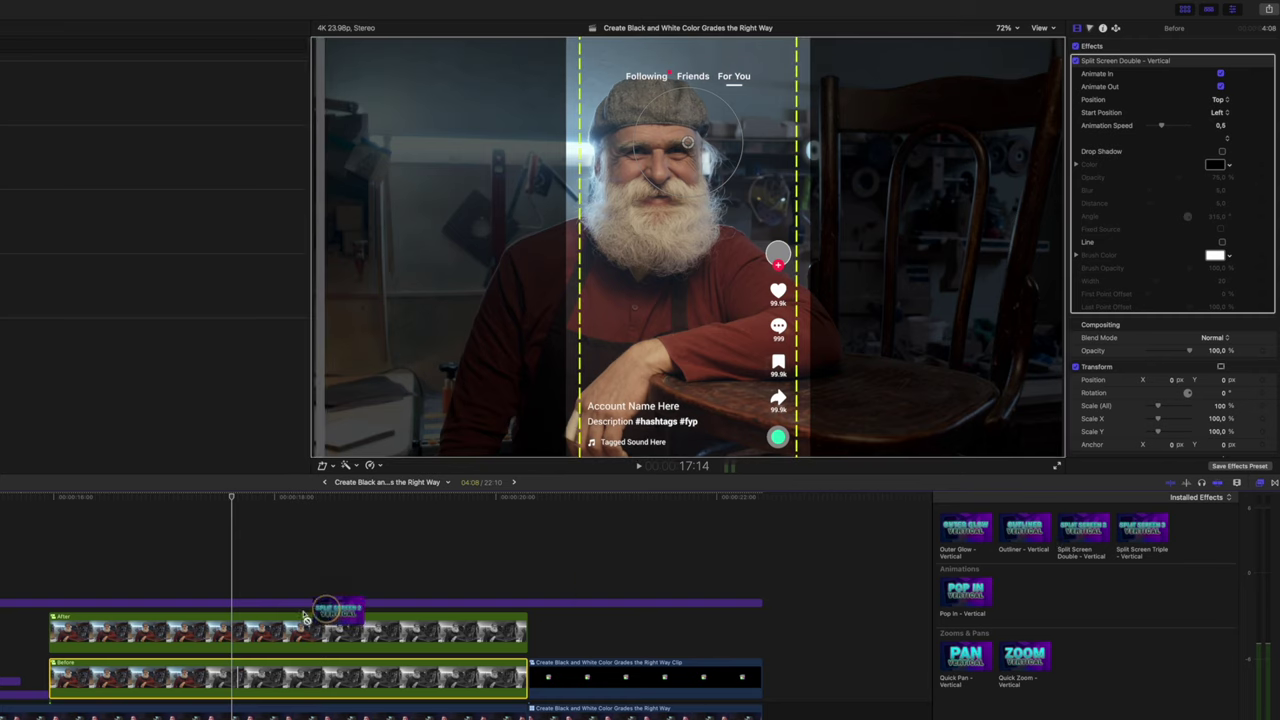
pyautogui.moveTo(305, 617); pyautogui.dragTo(305, 630)
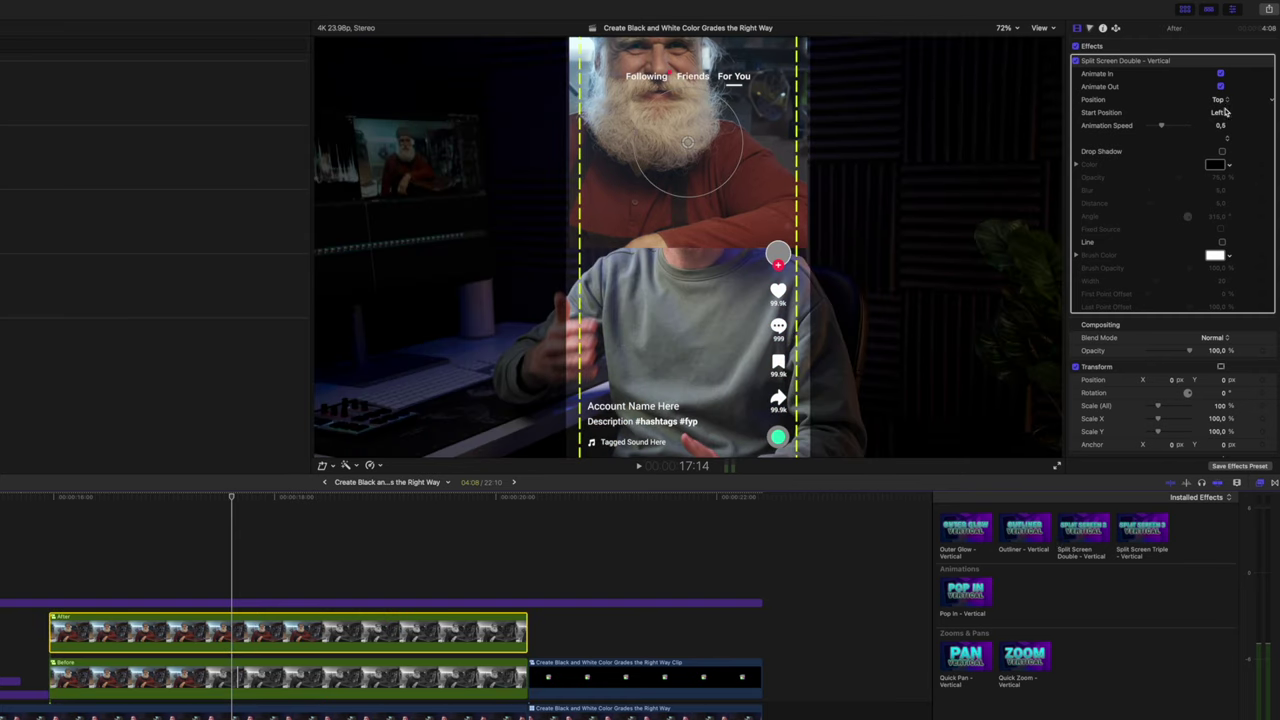
pyautogui.press('super+Down')
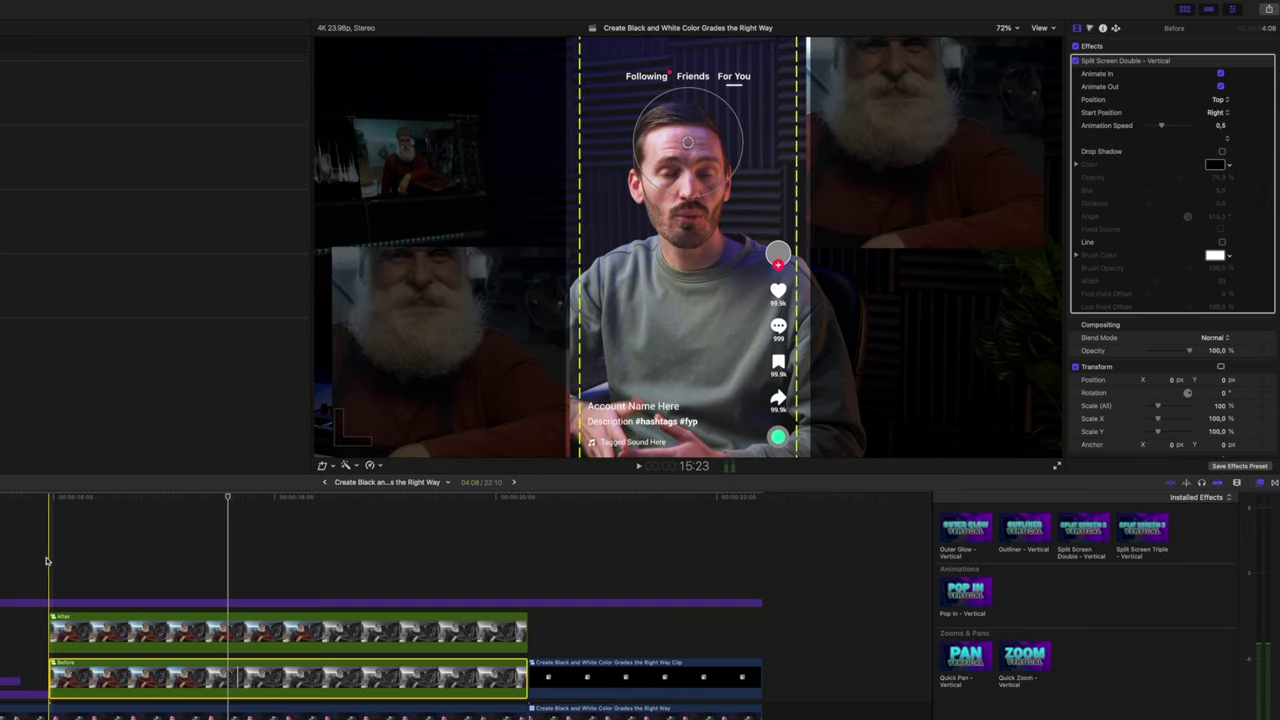
pyautogui.press('space')
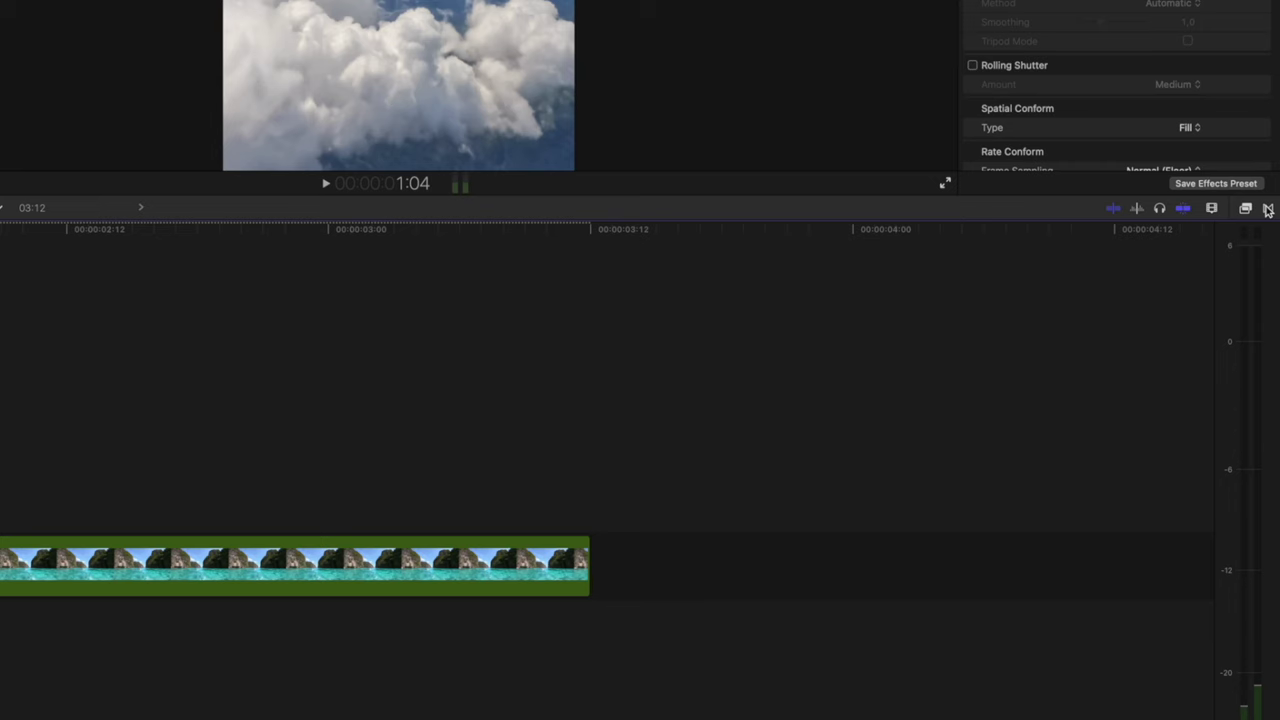
pyautogui.press('ctrl+super+5')
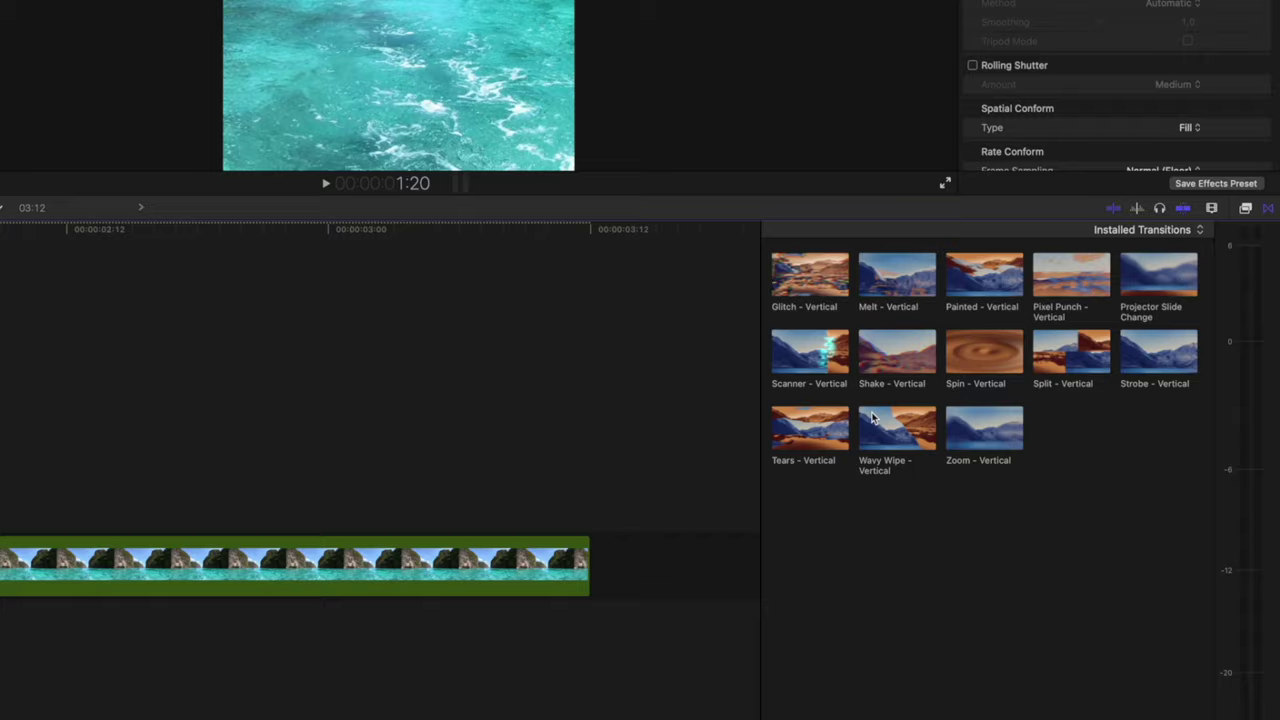